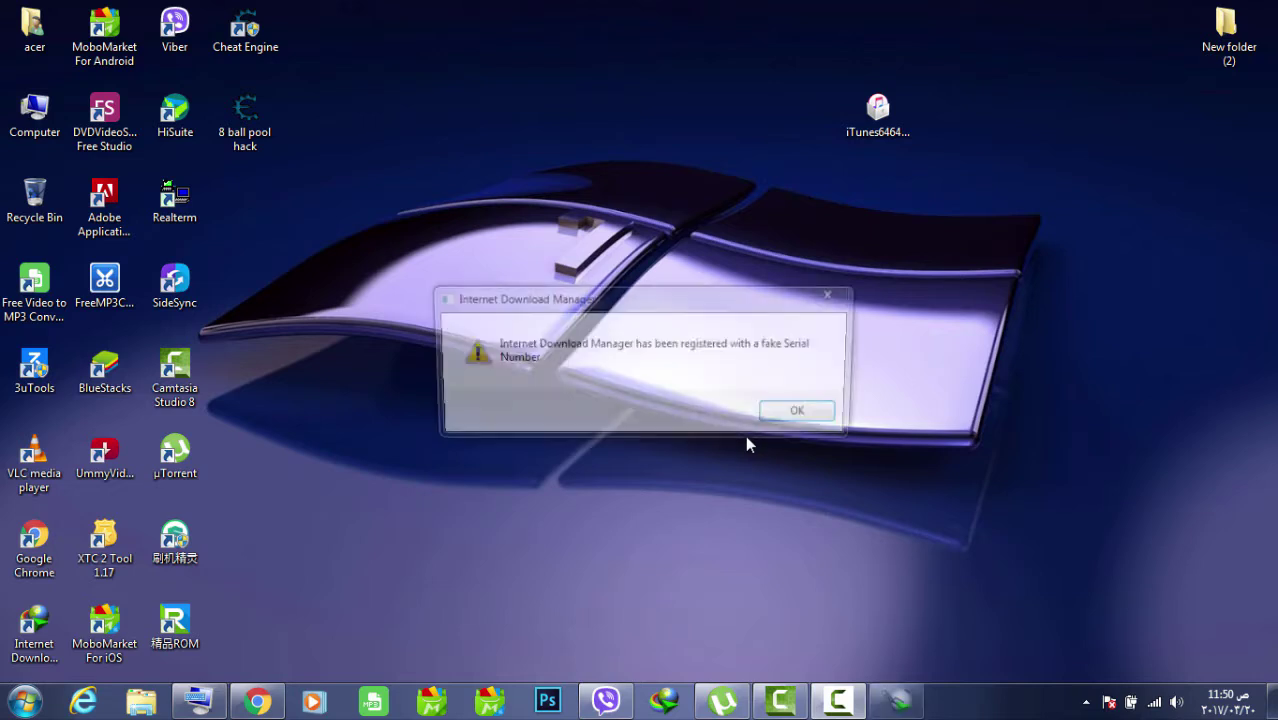
Dismiss the Internet Download Manager warning, switch to Chrome and follow the download link at the end of the iTunes blog post
left_click(806, 416)
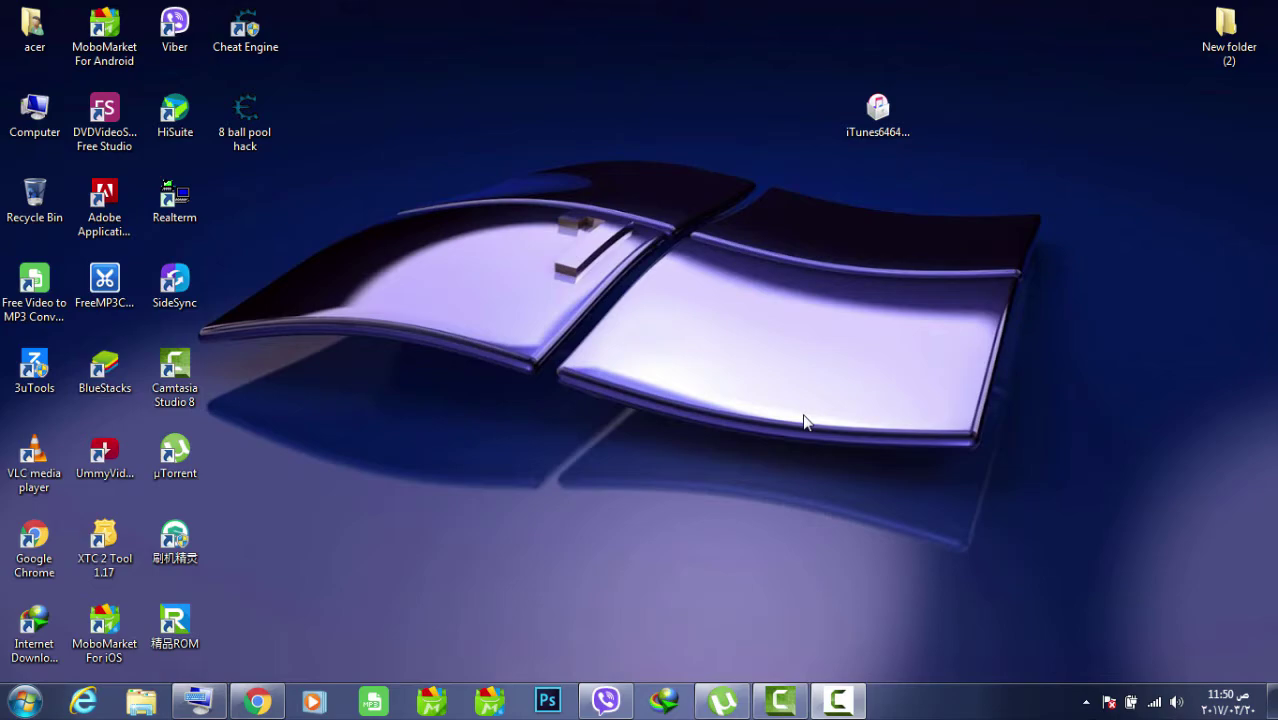
left_click(262, 707)
scroll(559, 508, "down", 1)
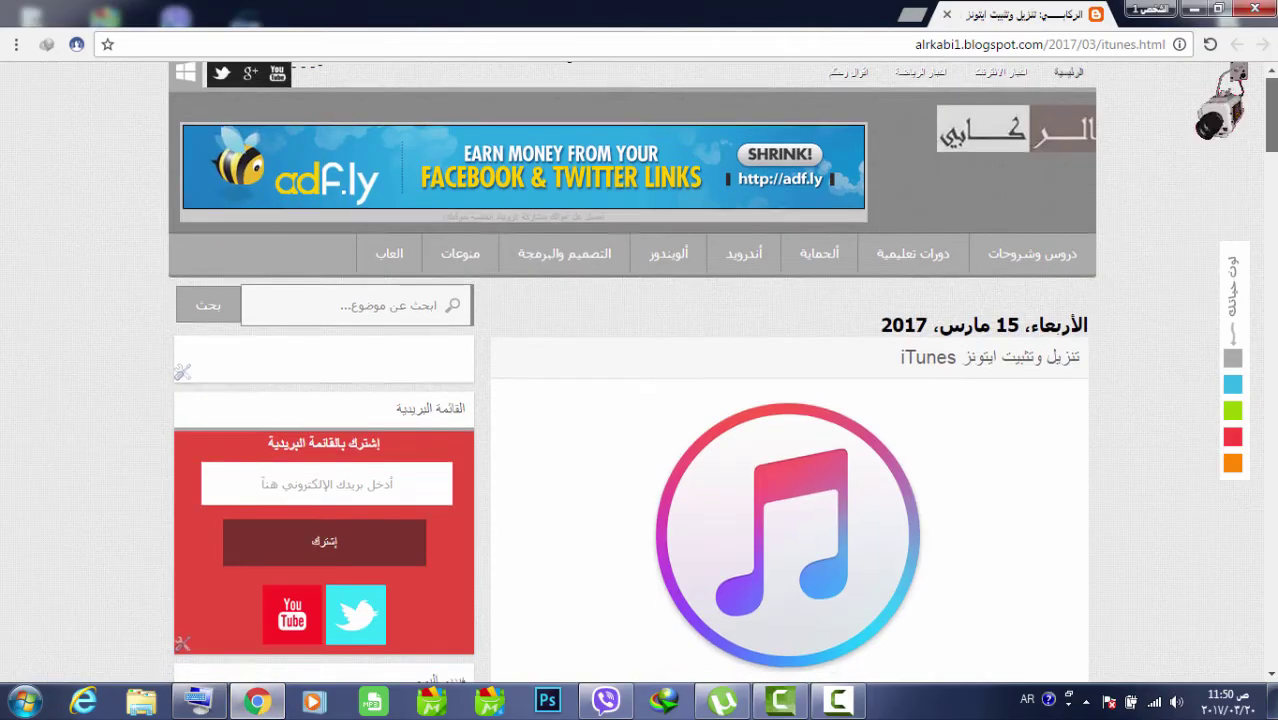
scroll(559, 508, "down", 4)
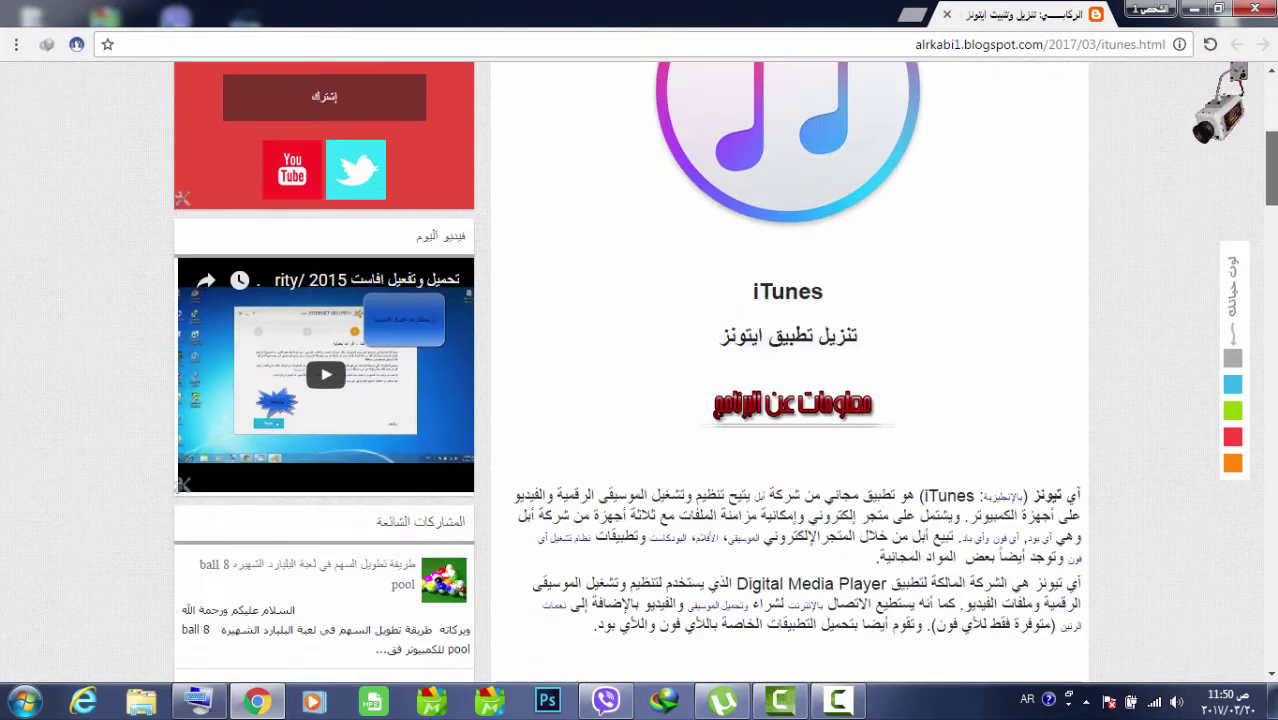
scroll(724, 373, "down", 3)
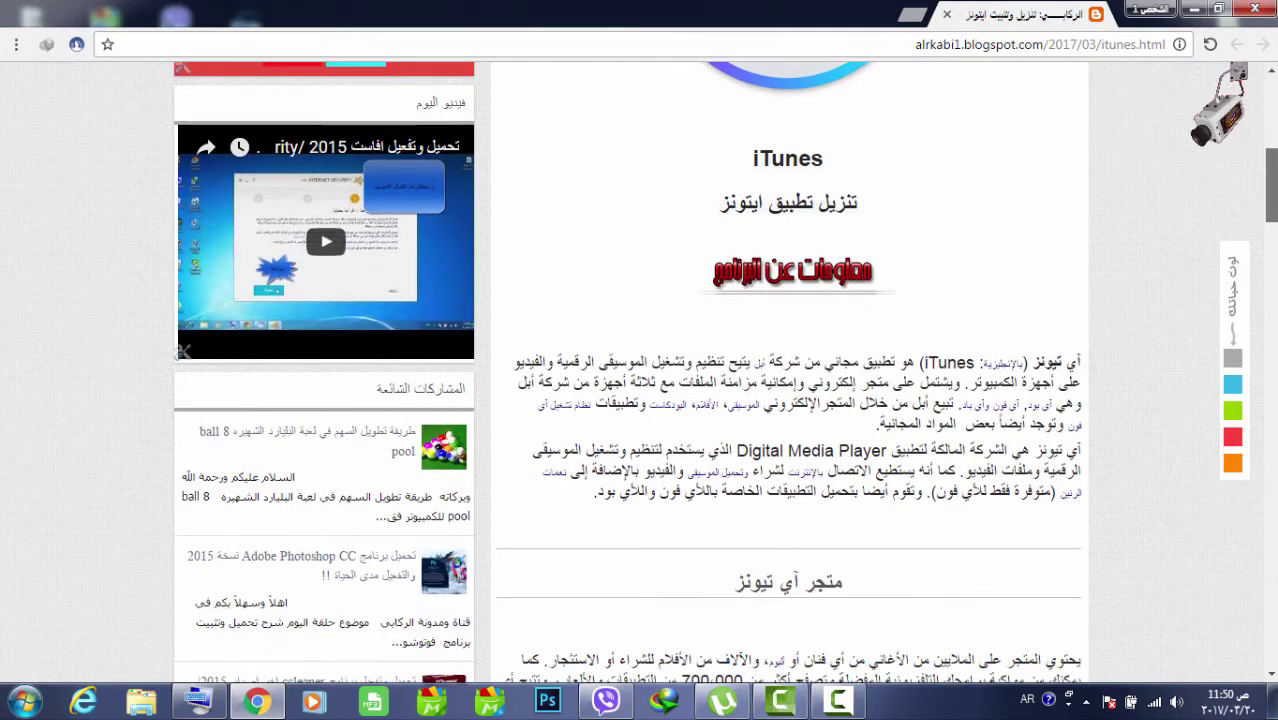
scroll(724, 373, "down", 3)
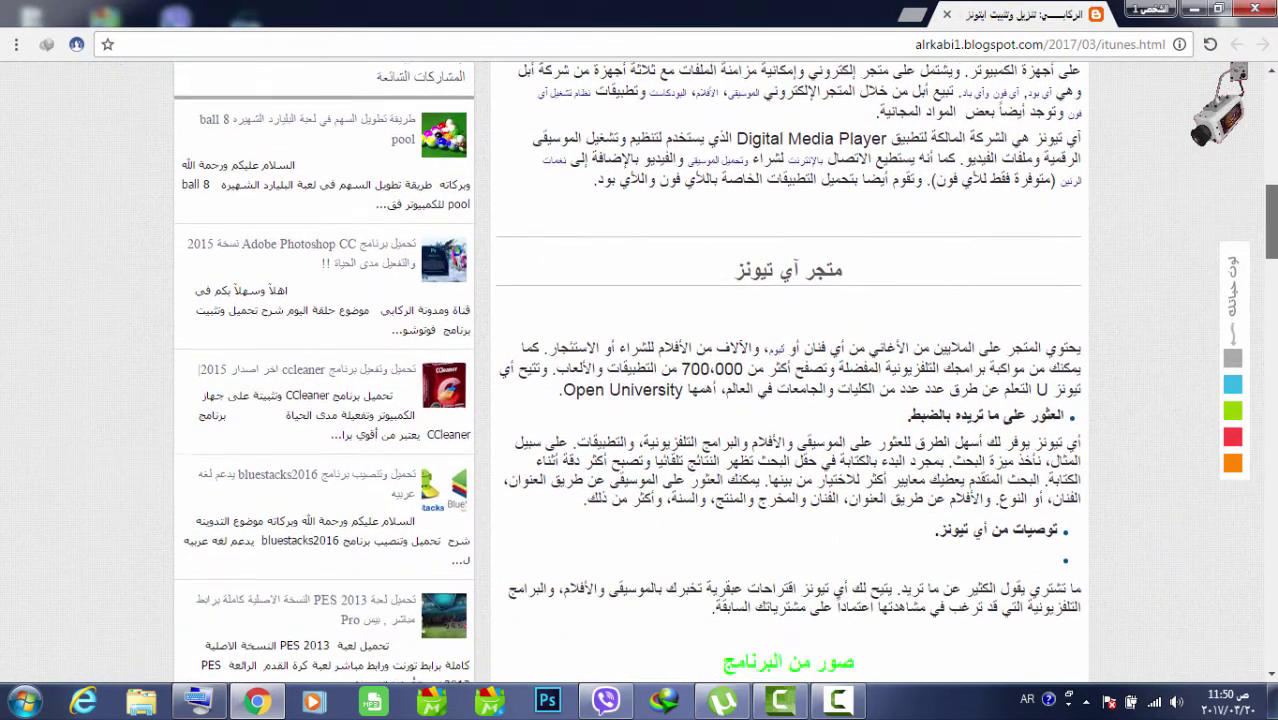
scroll(724, 373, "down", 3)
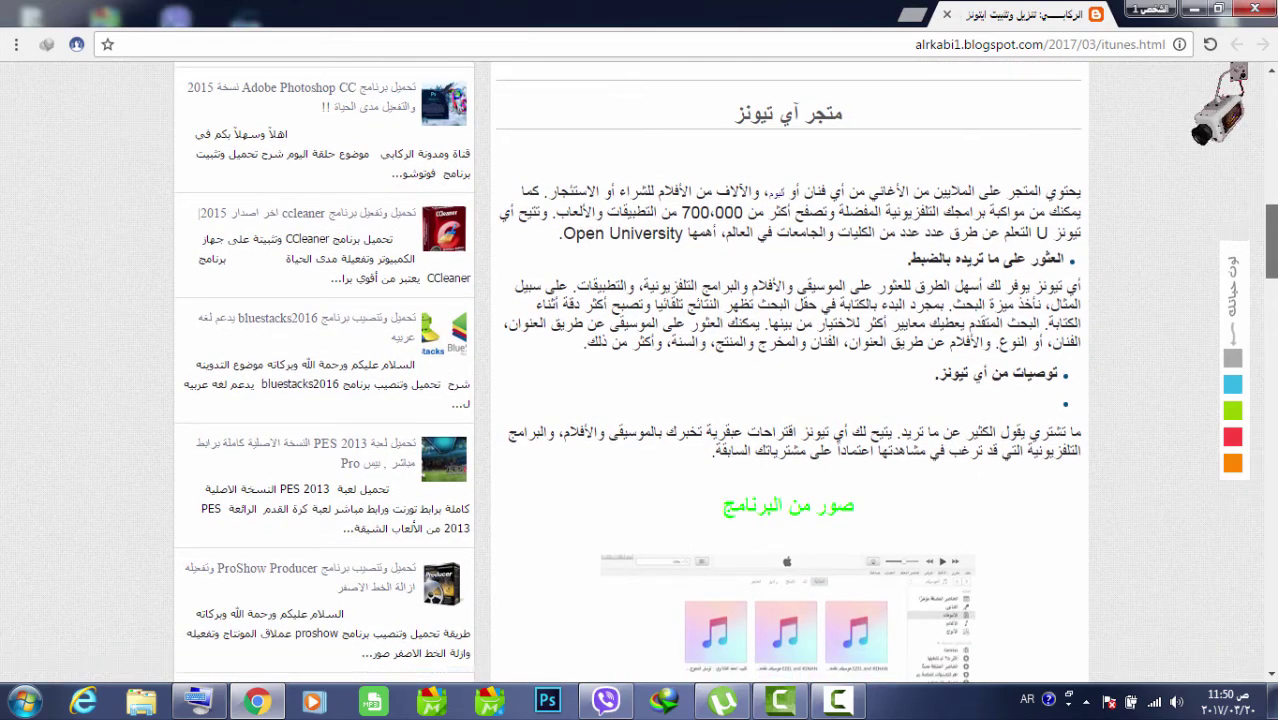
scroll(724, 373, "down", 7)
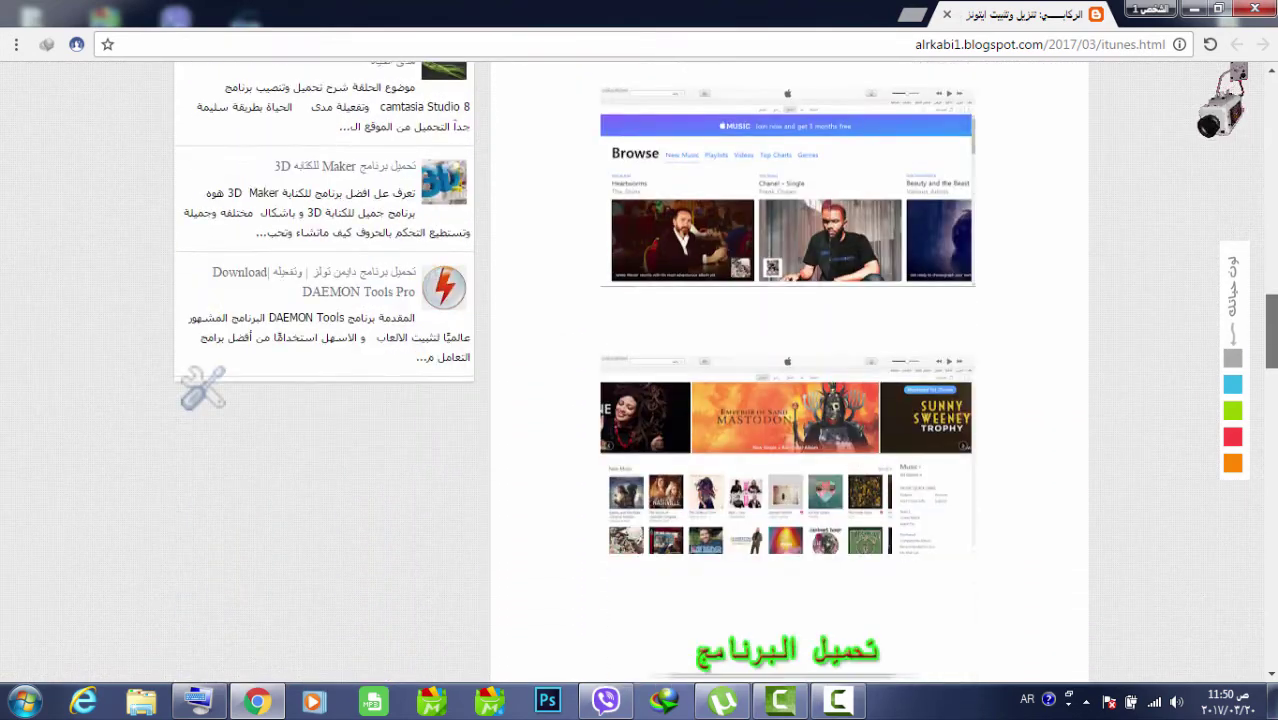
scroll(1273, 408, "down", 3)
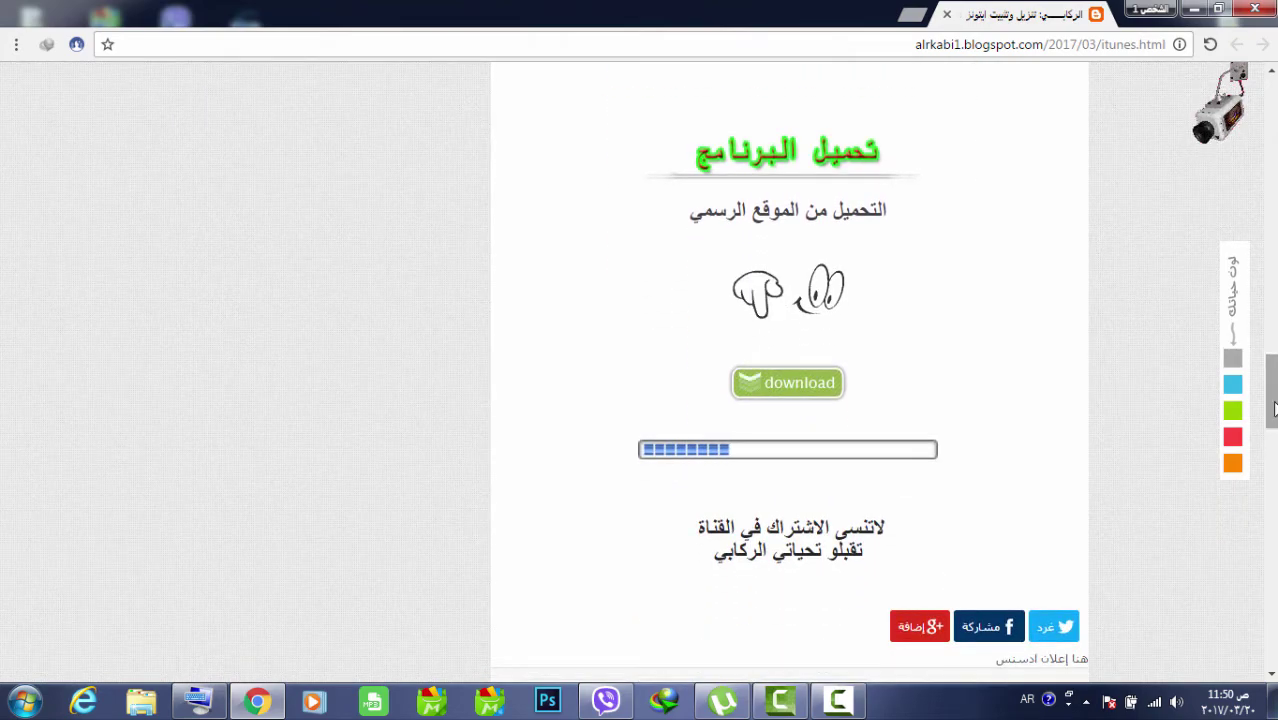
left_click(792, 390)
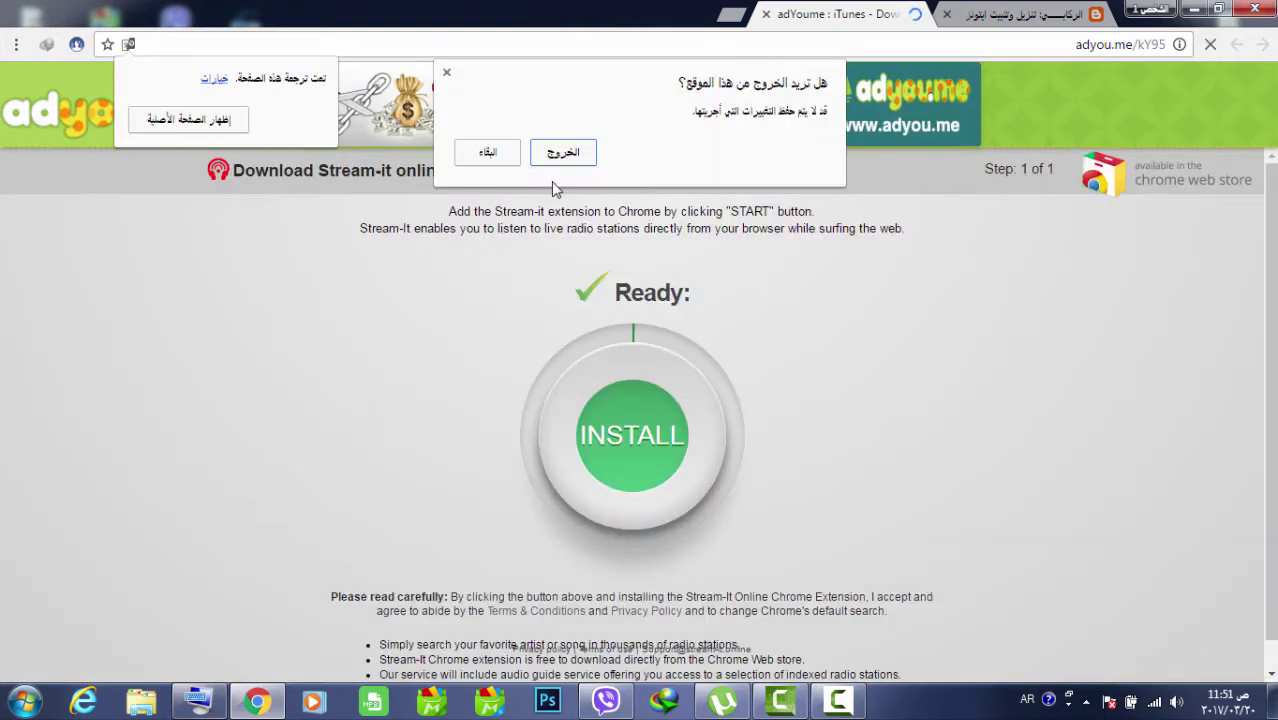
Stay on the adyou.me page, skip the ad once the countdown ends, and close the pop-up ad tab in favour of Apple's iTunes page
left_click(506, 158)
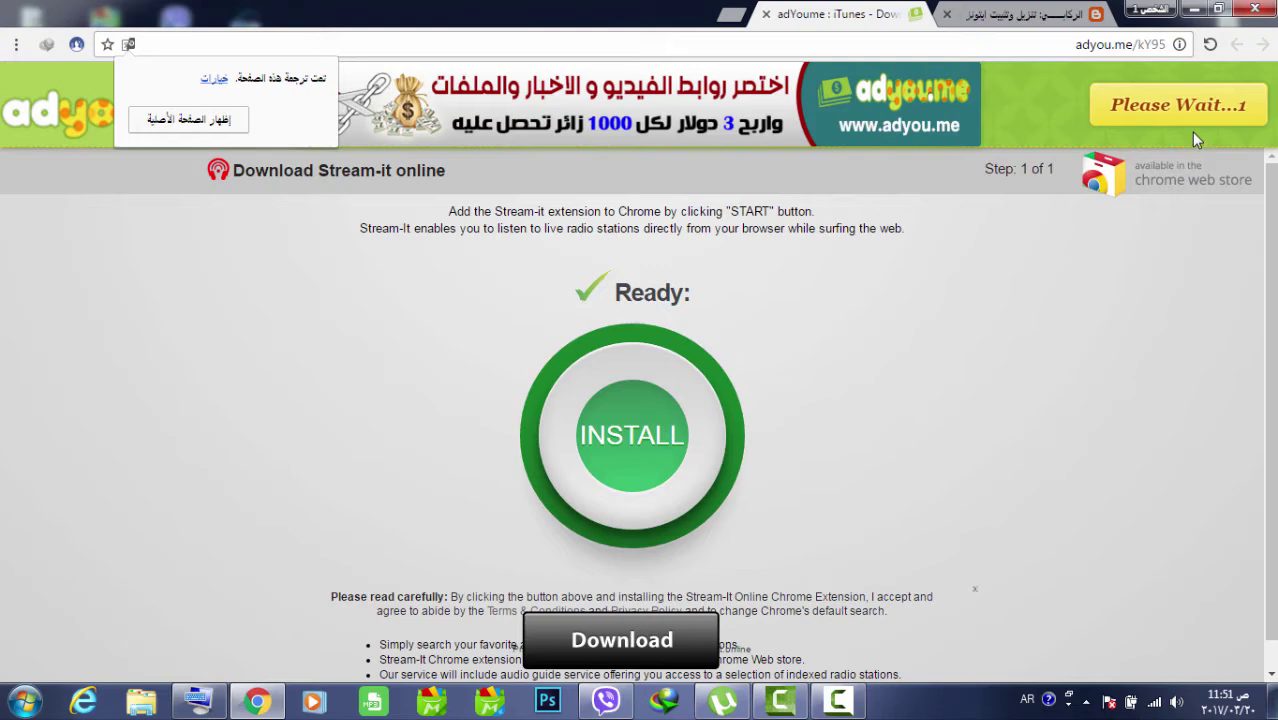
left_click(1196, 118)
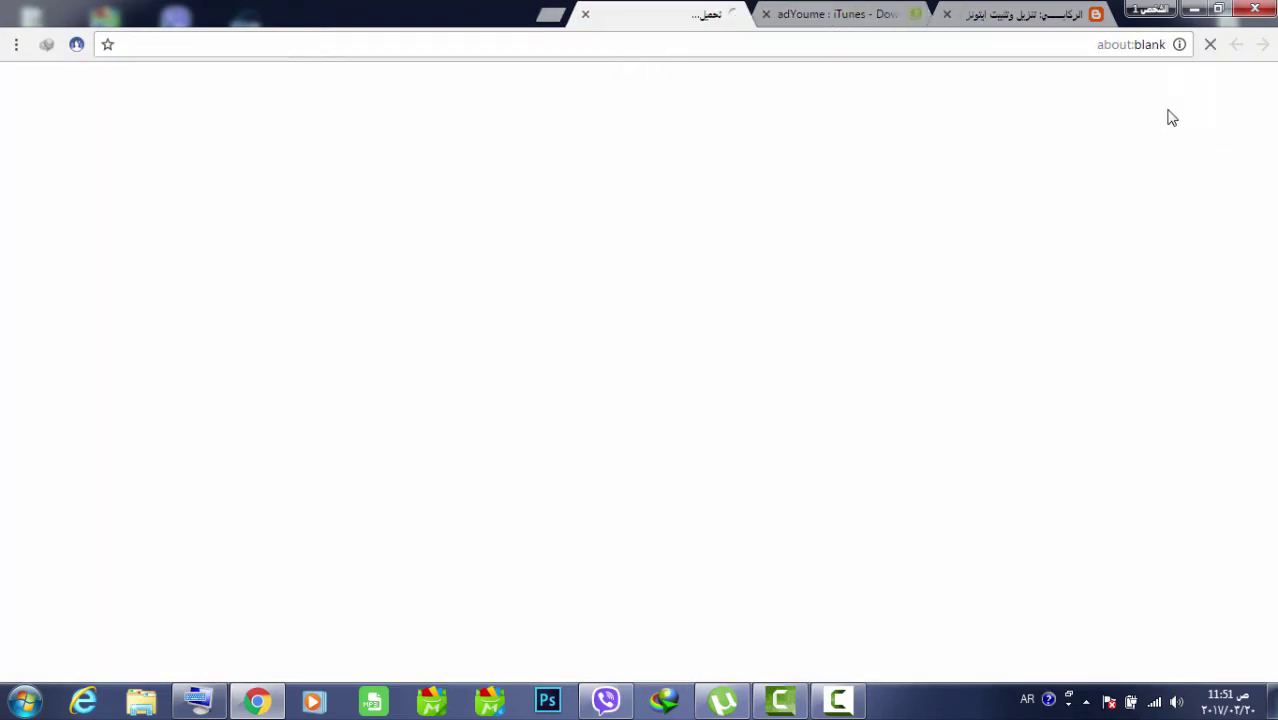
left_click(866, 14)
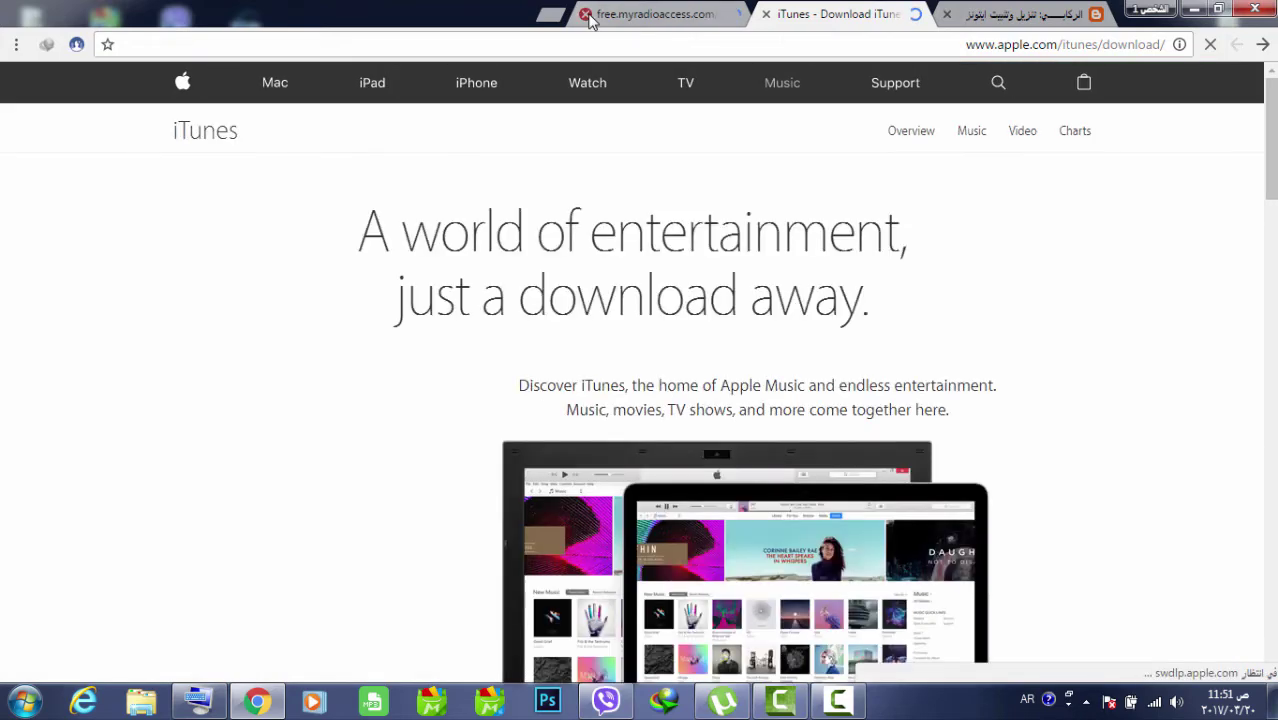
left_click(585, 14)
Request the iTunes for Windows download from Apple's iTunes page without entering an email address
left_click_drag(1273, 112, 1274, 120)
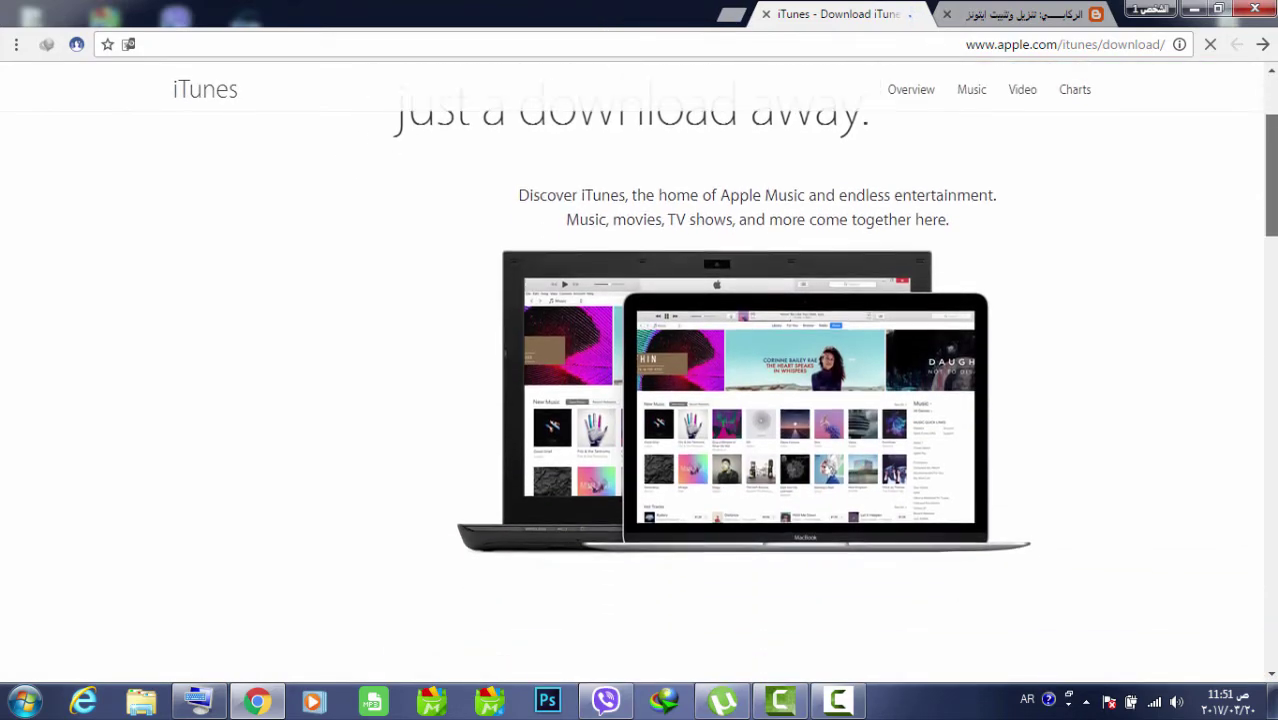
scroll(397, 396, "down", 3)
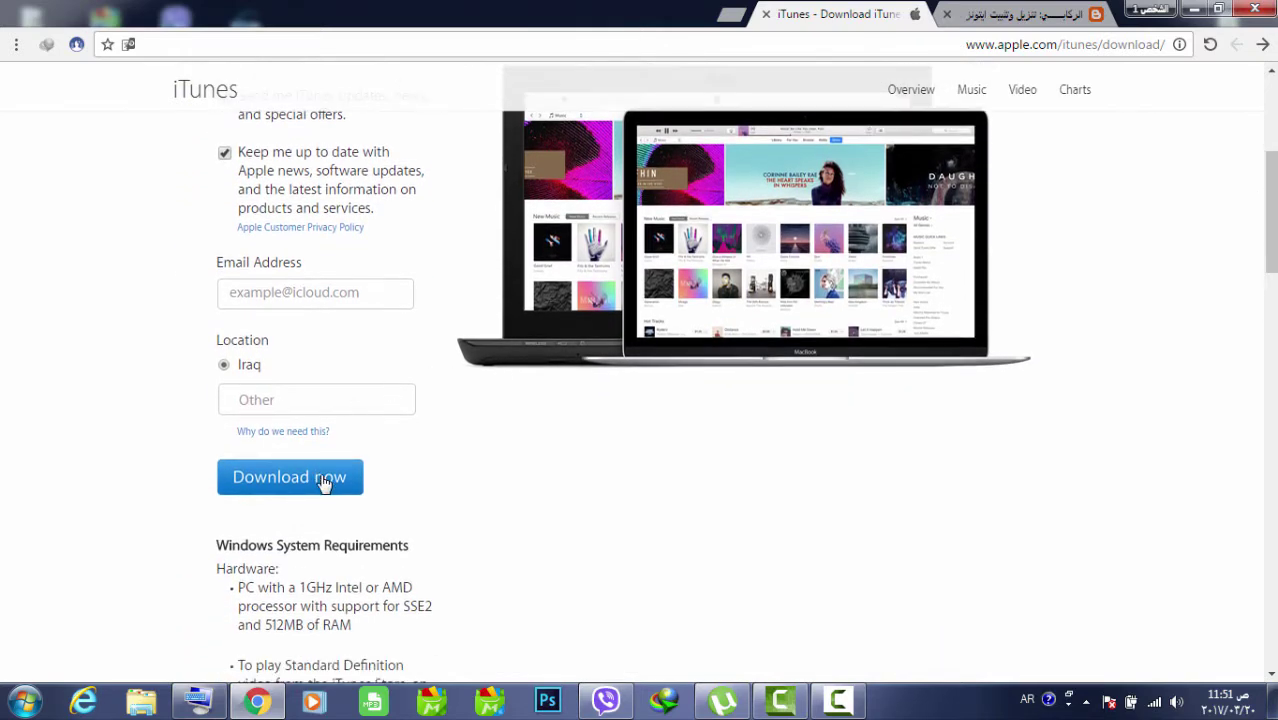
left_click(323, 483)
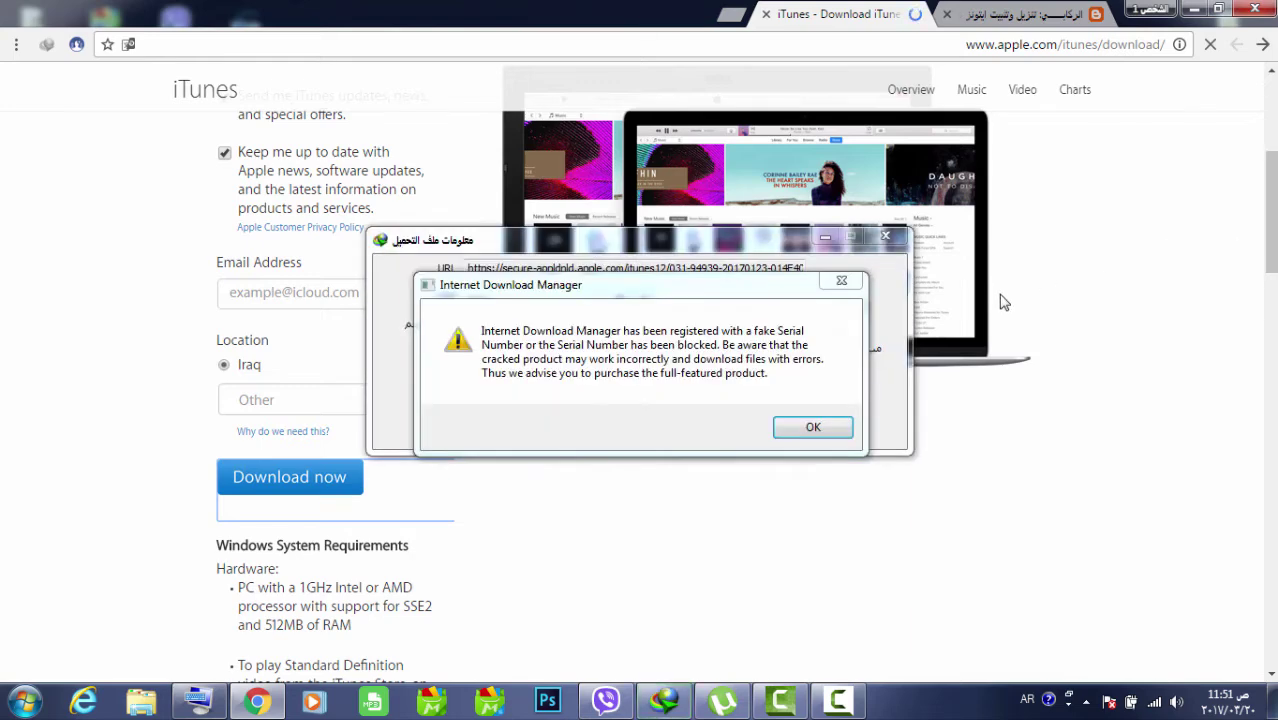
Cancel the Internet Download Manager registration and the iTunes download, and close Apple's iTunes page
left_click(813, 427)
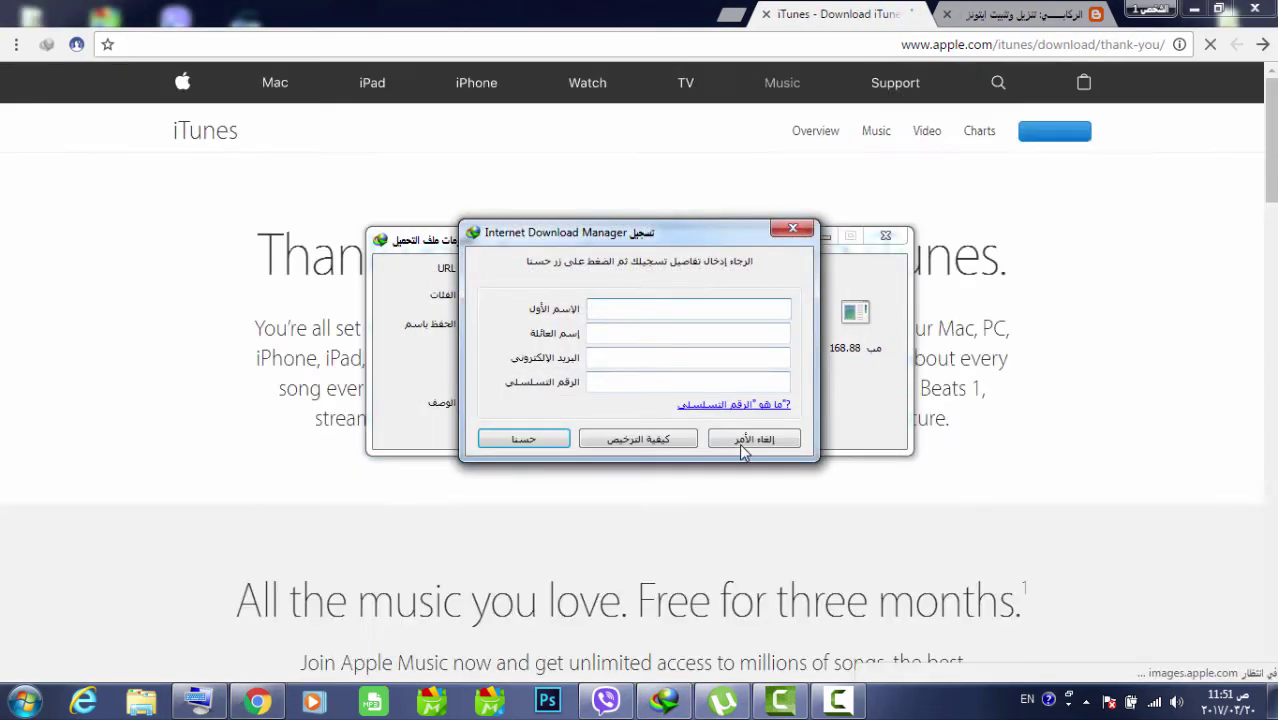
left_click(739, 442)
left_click(793, 441)
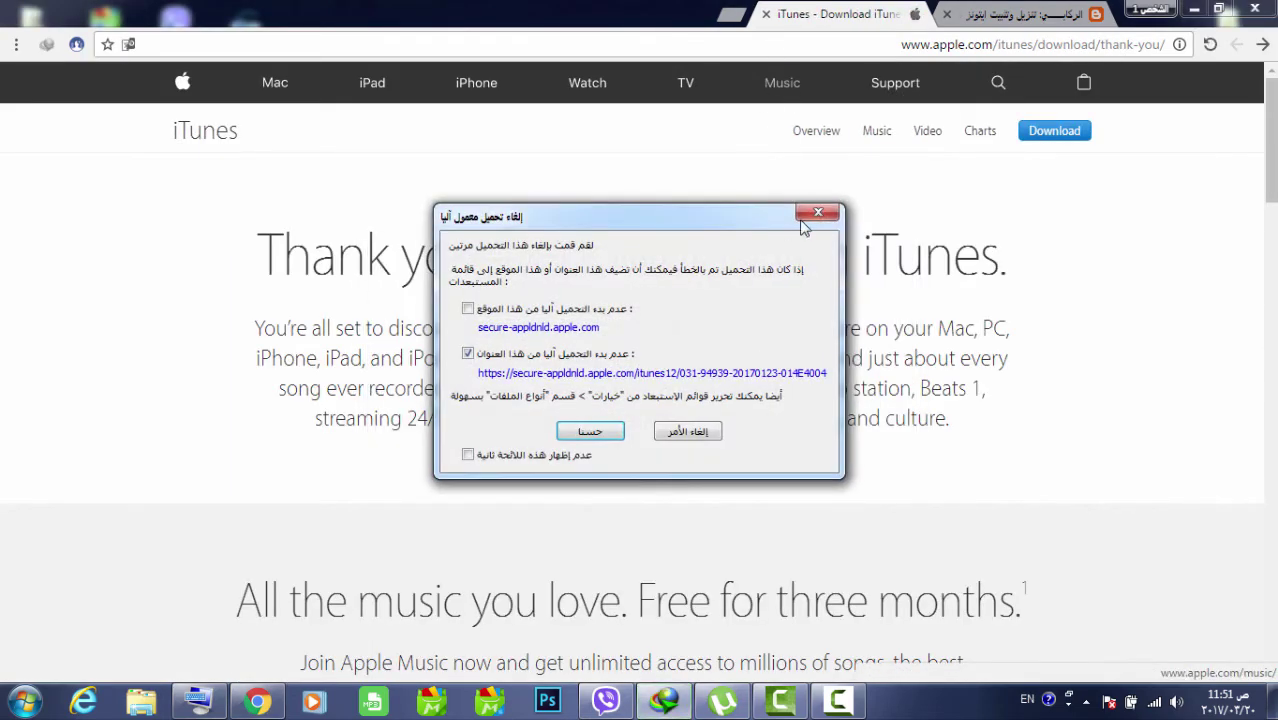
left_click(810, 217)
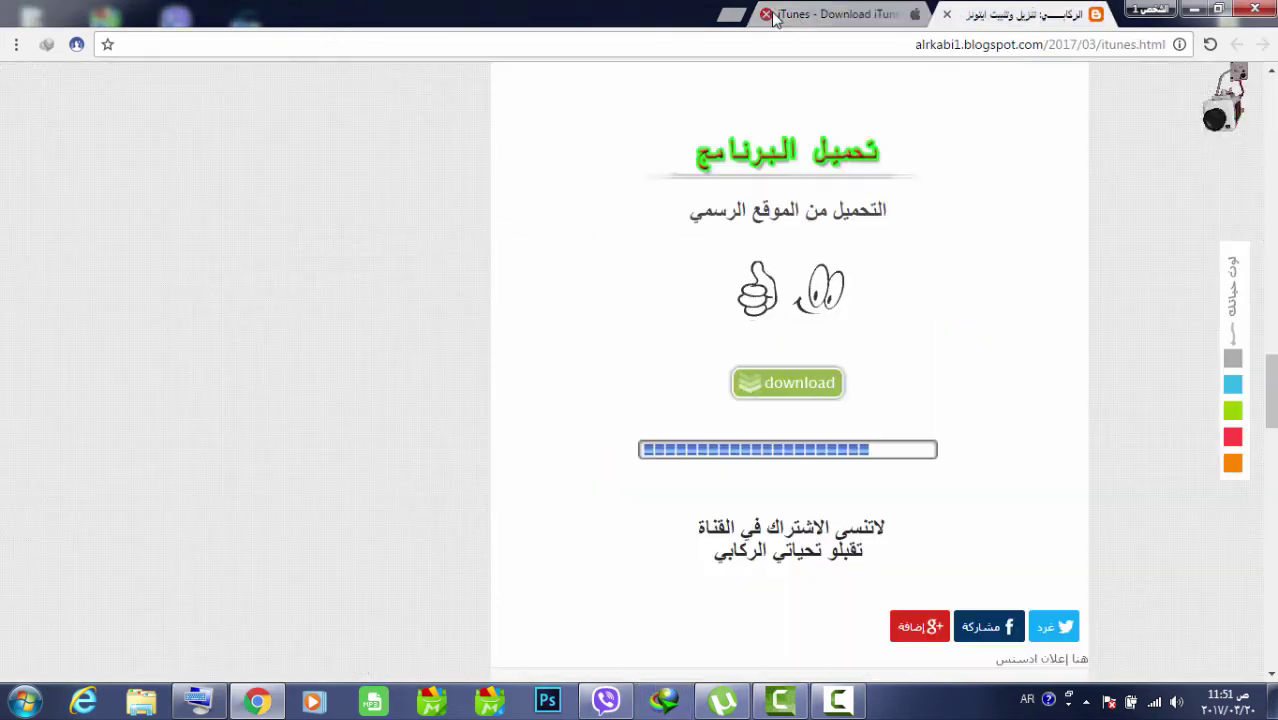
left_click(766, 14)
Run iTunes6464Setup from the desktop, start the installation from its welcome page, and close the blank window that opens
left_click(1195, 8)
left_click_drag(872, 112, 672, 118)
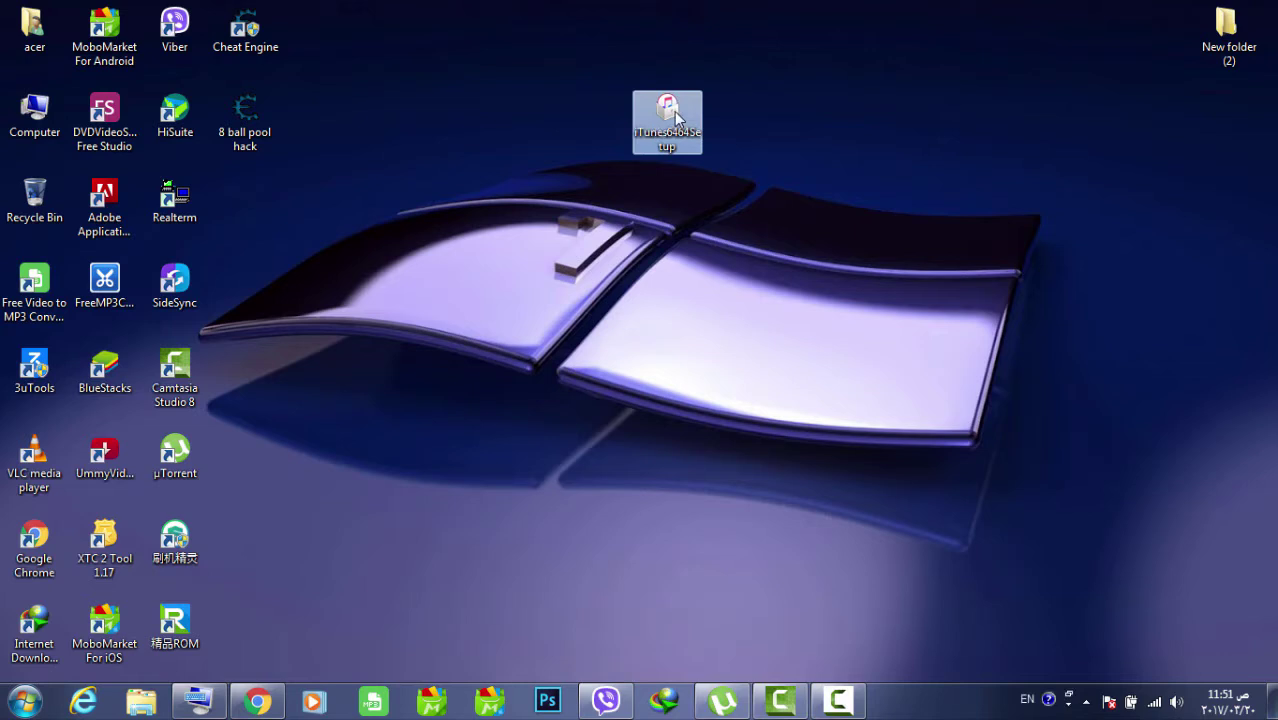
double_click(676, 116)
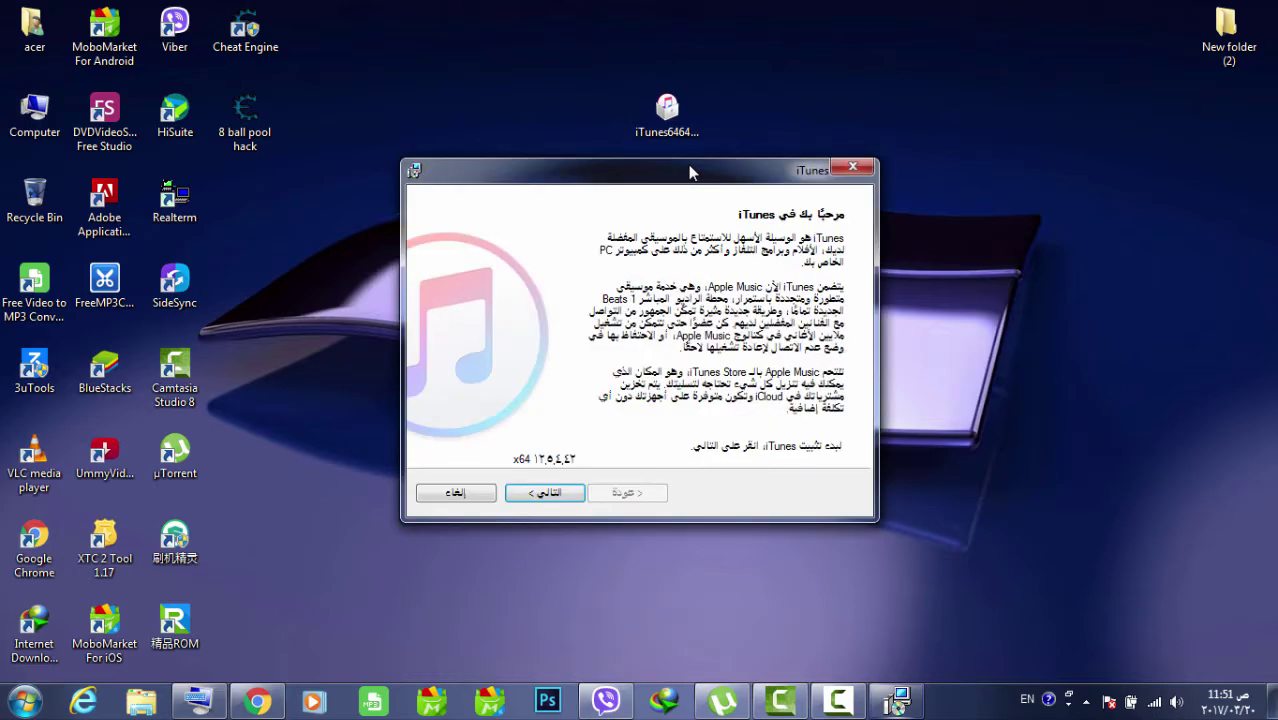
left_click(562, 492)
left_click(562, 492)
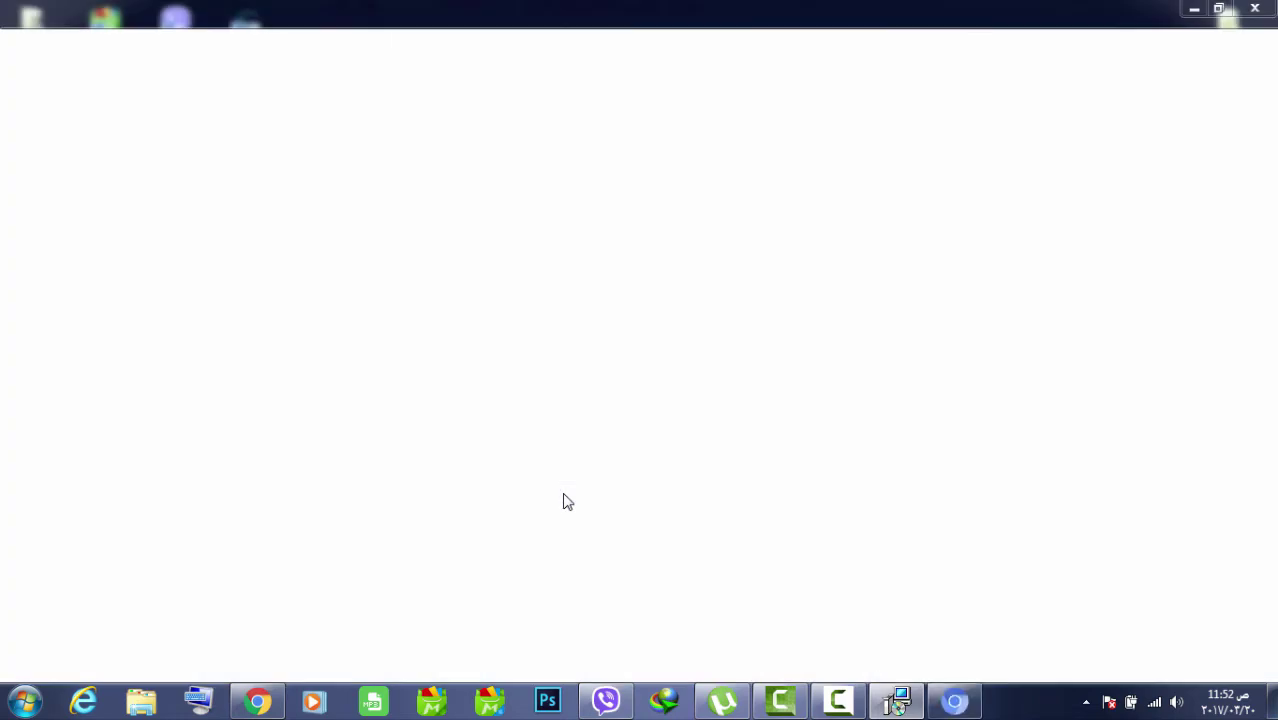
left_click(1262, 8)
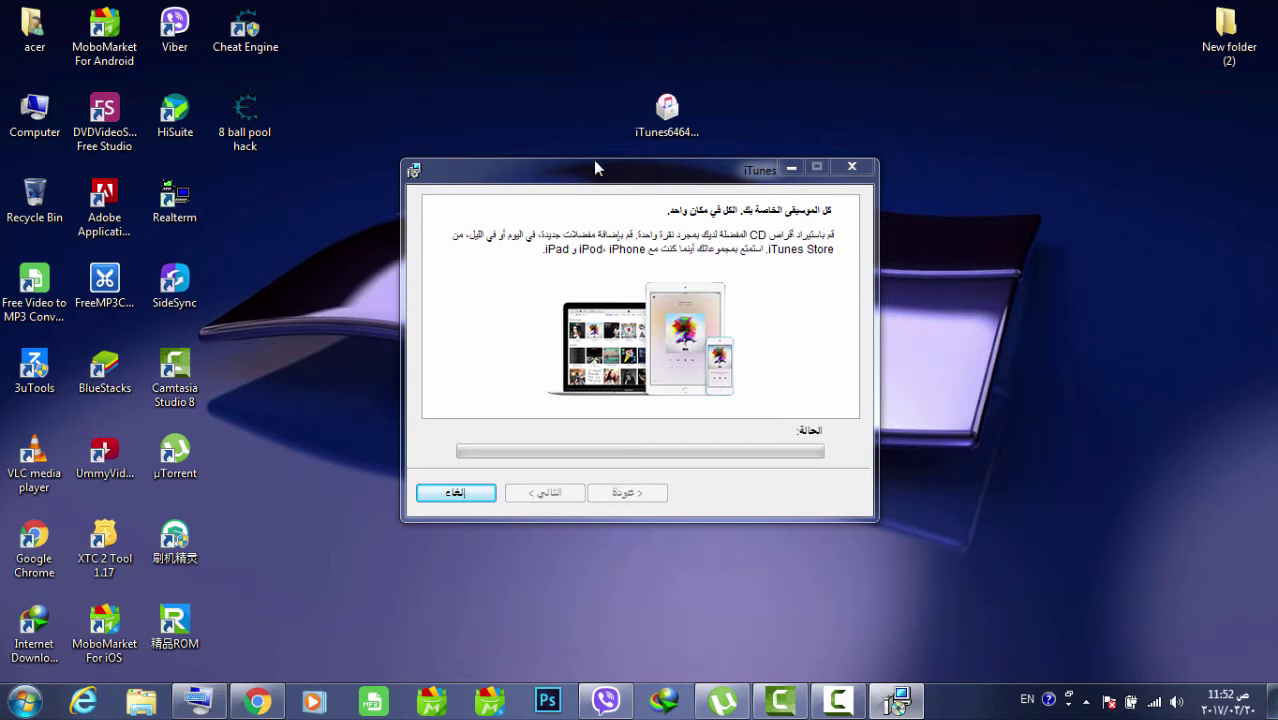
Reposition the iTunes installer window, and clear away the On-Screen Keyboard and the Internet Download Manager warning
left_click_drag(605, 170, 615, 126)
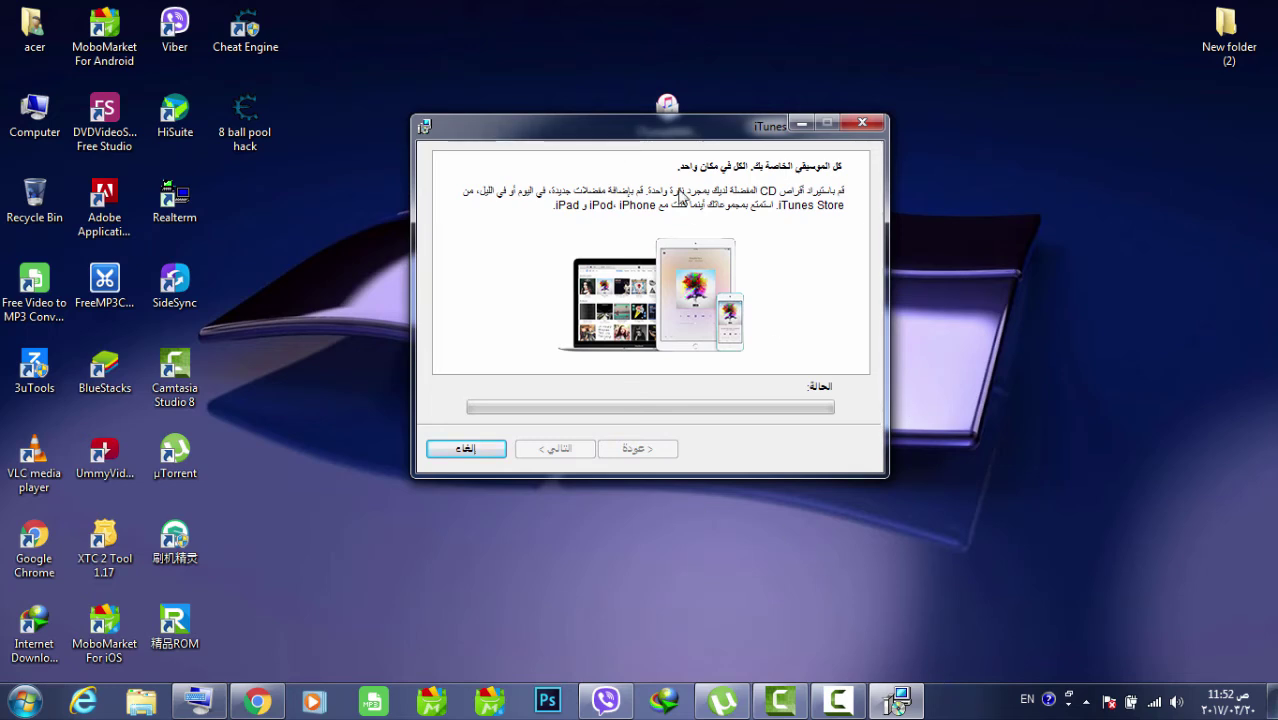
left_click_drag(657, 143, 684, 195)
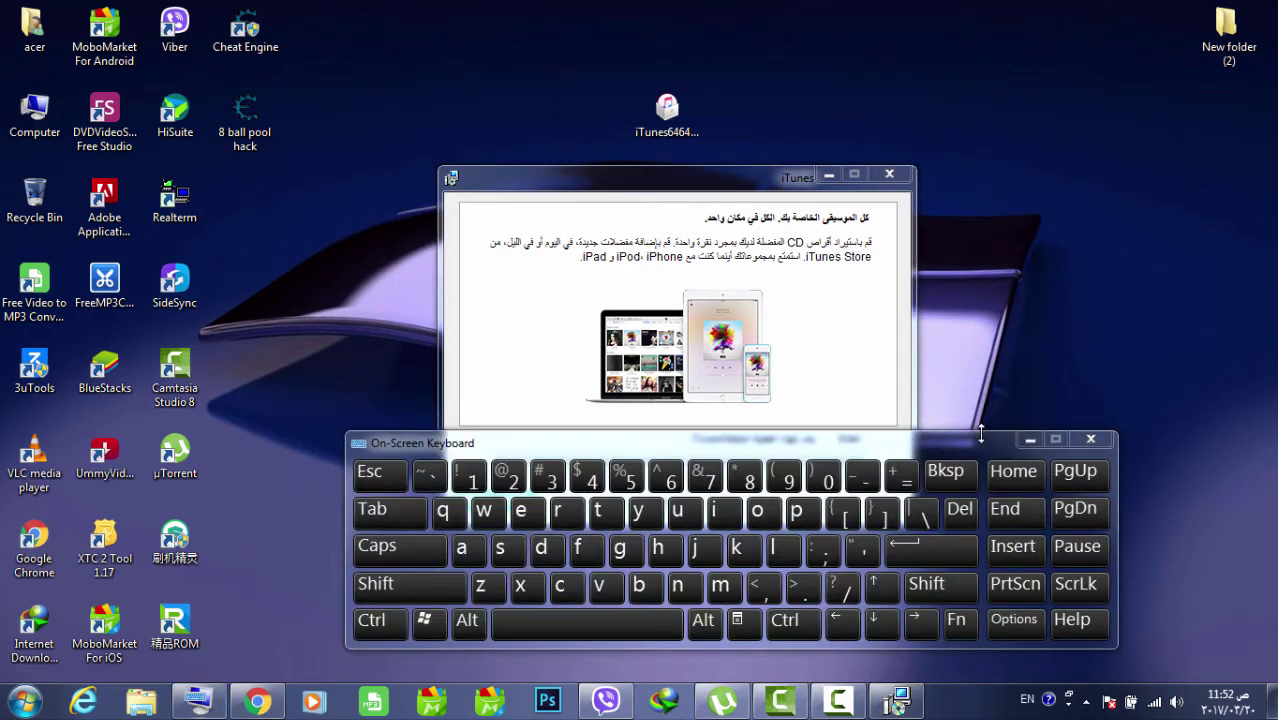
left_click(1020, 441)
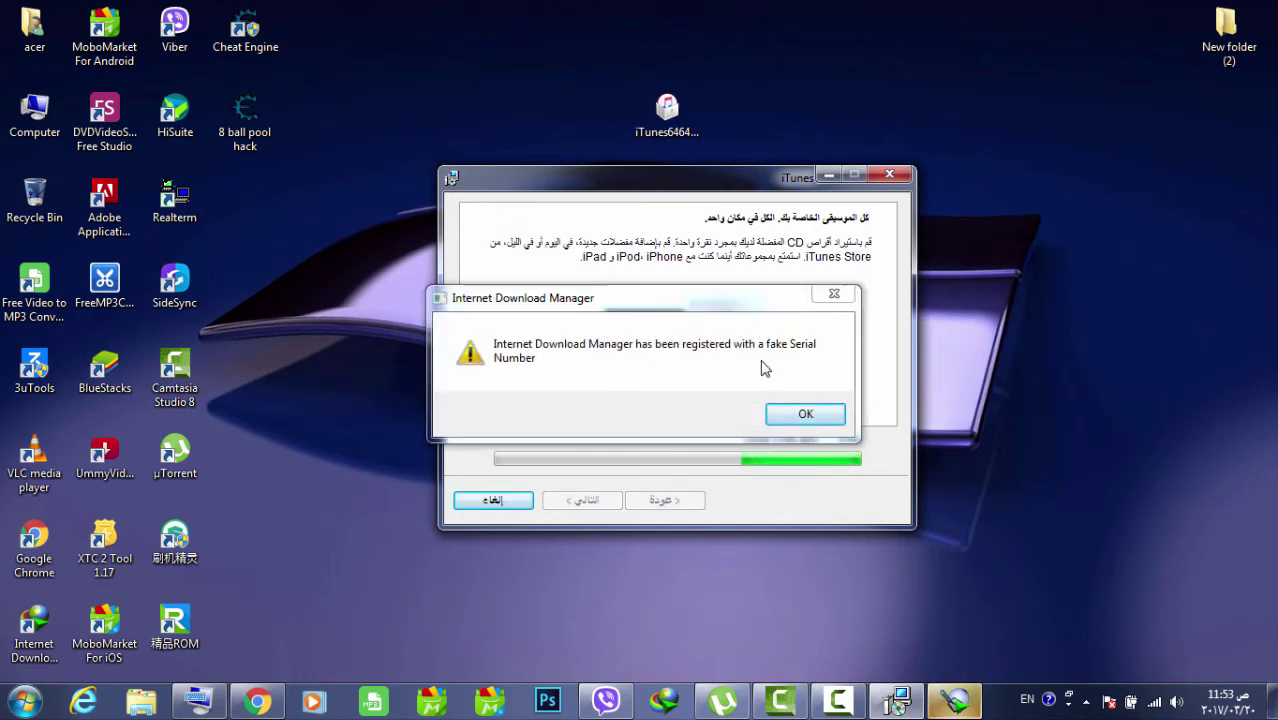
left_click(825, 415)
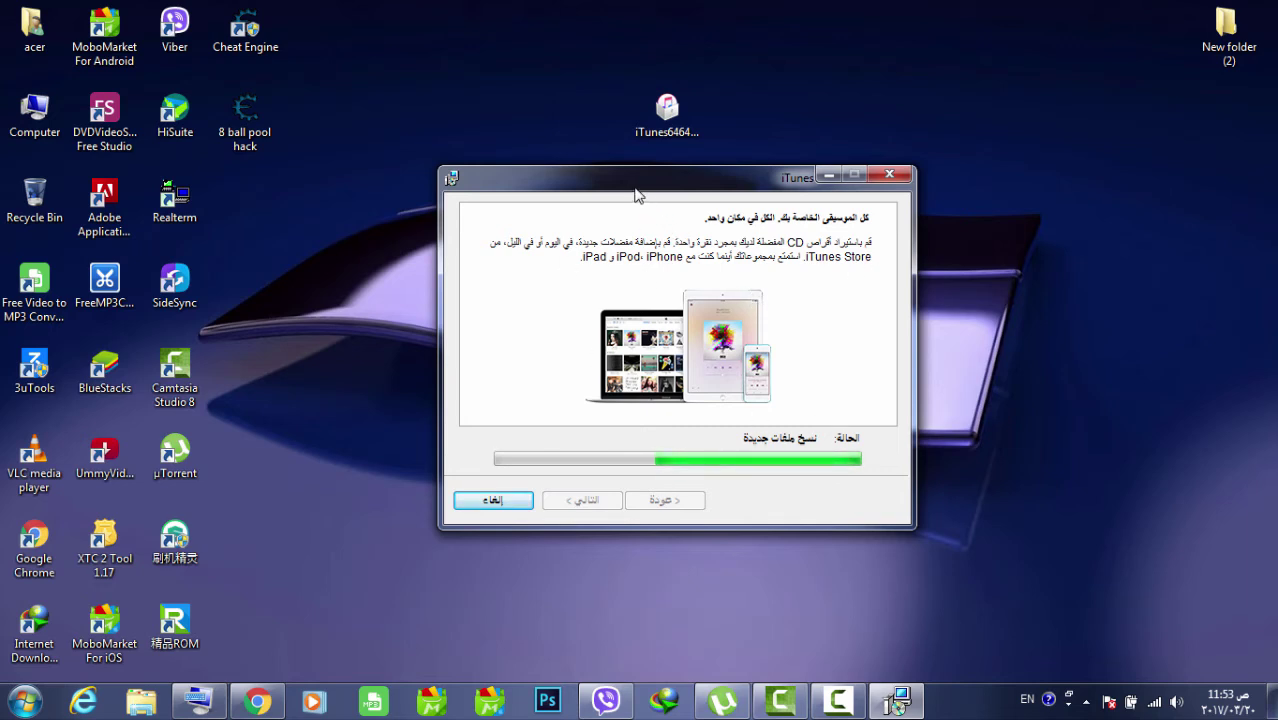
left_click_drag(636, 193, 680, 197)
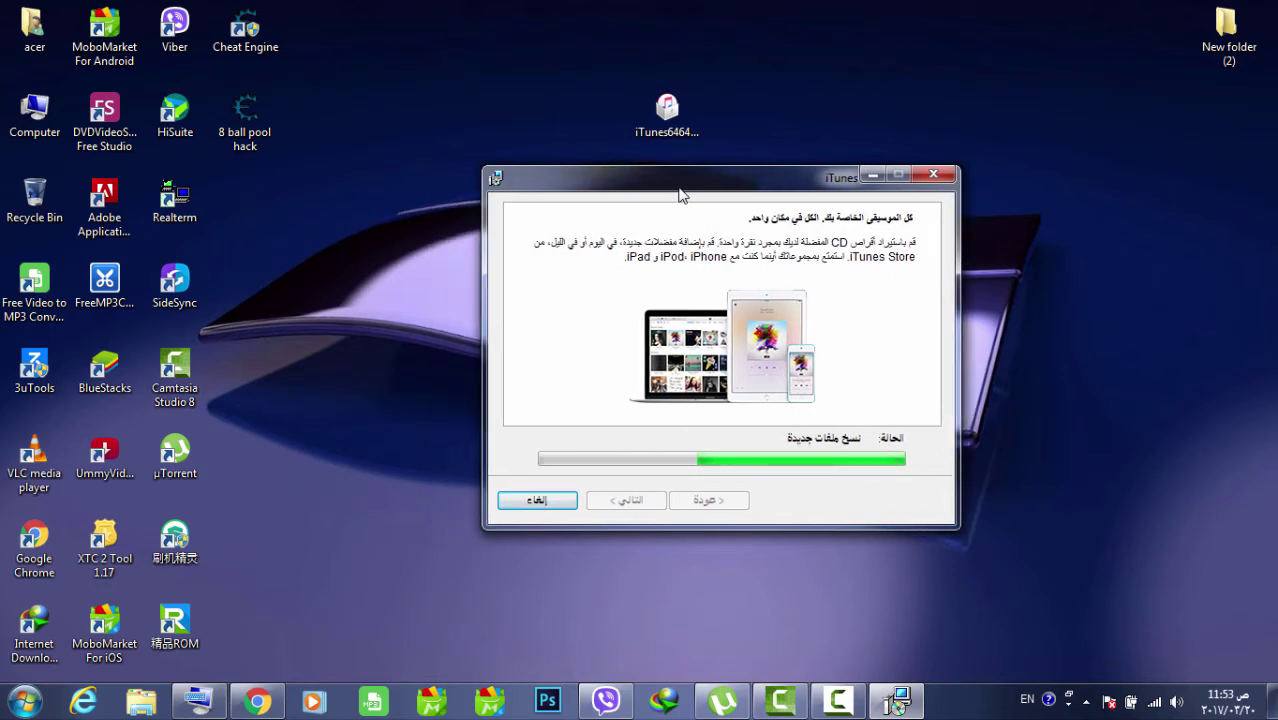
right_click(507, 50)
left_click(543, 100)
right_click(502, 62)
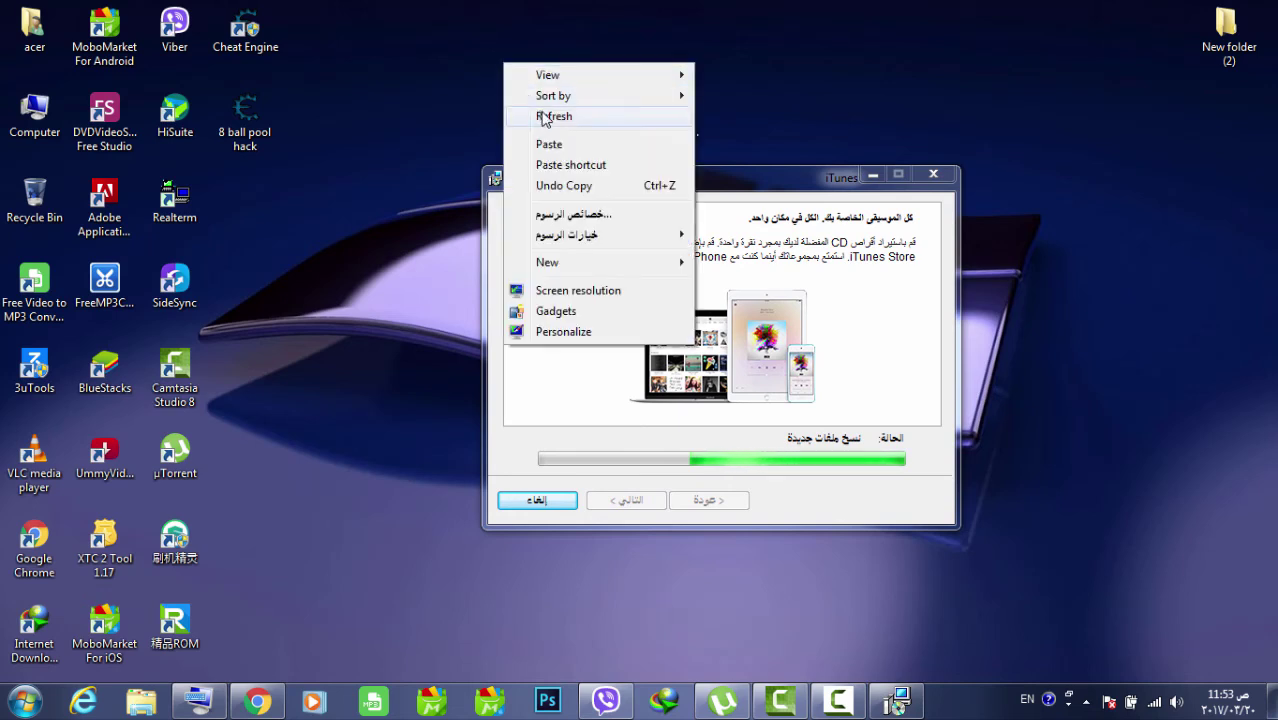
left_click(543, 116)
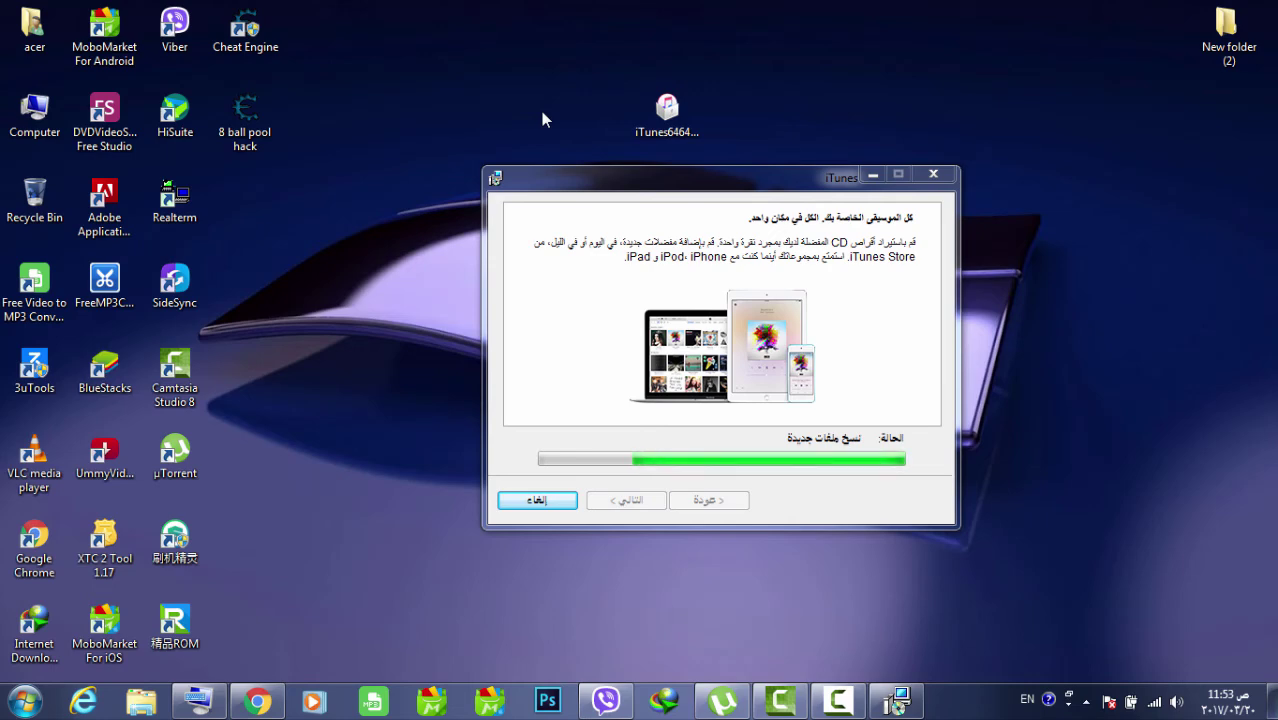
right_click(531, 97)
left_click(562, 148)
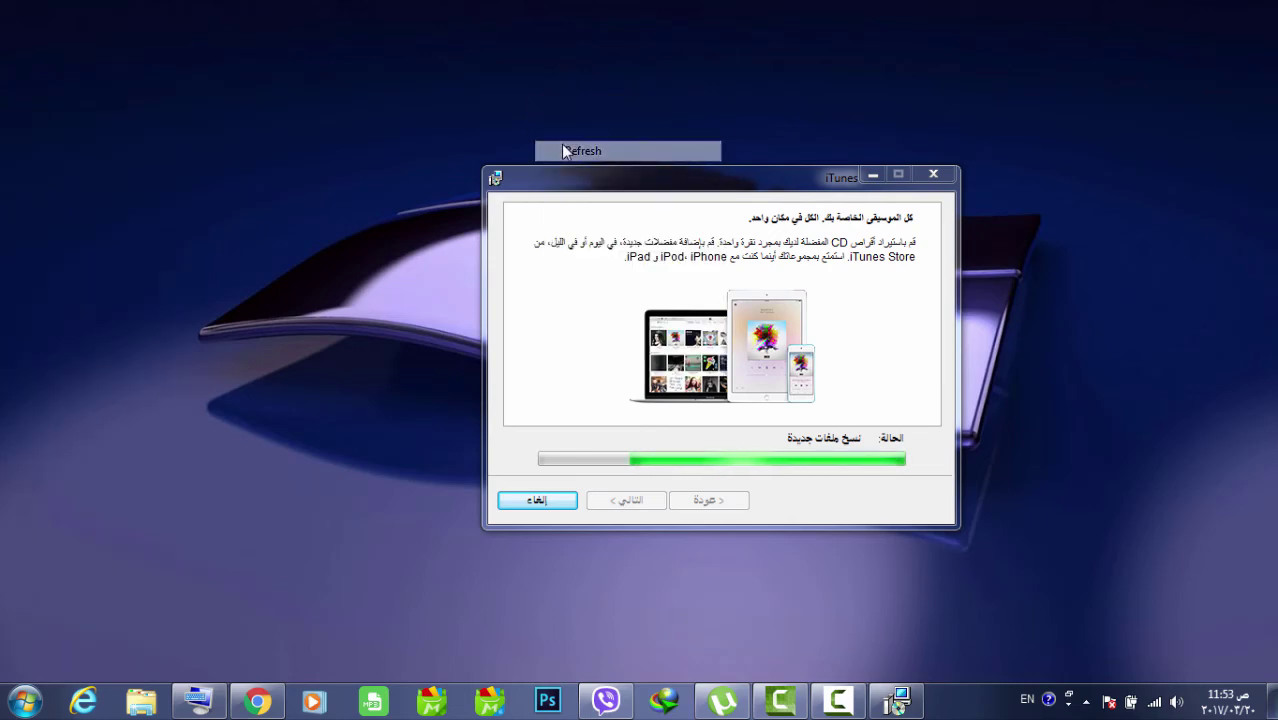
left_click_drag(566, 176, 512, 118)
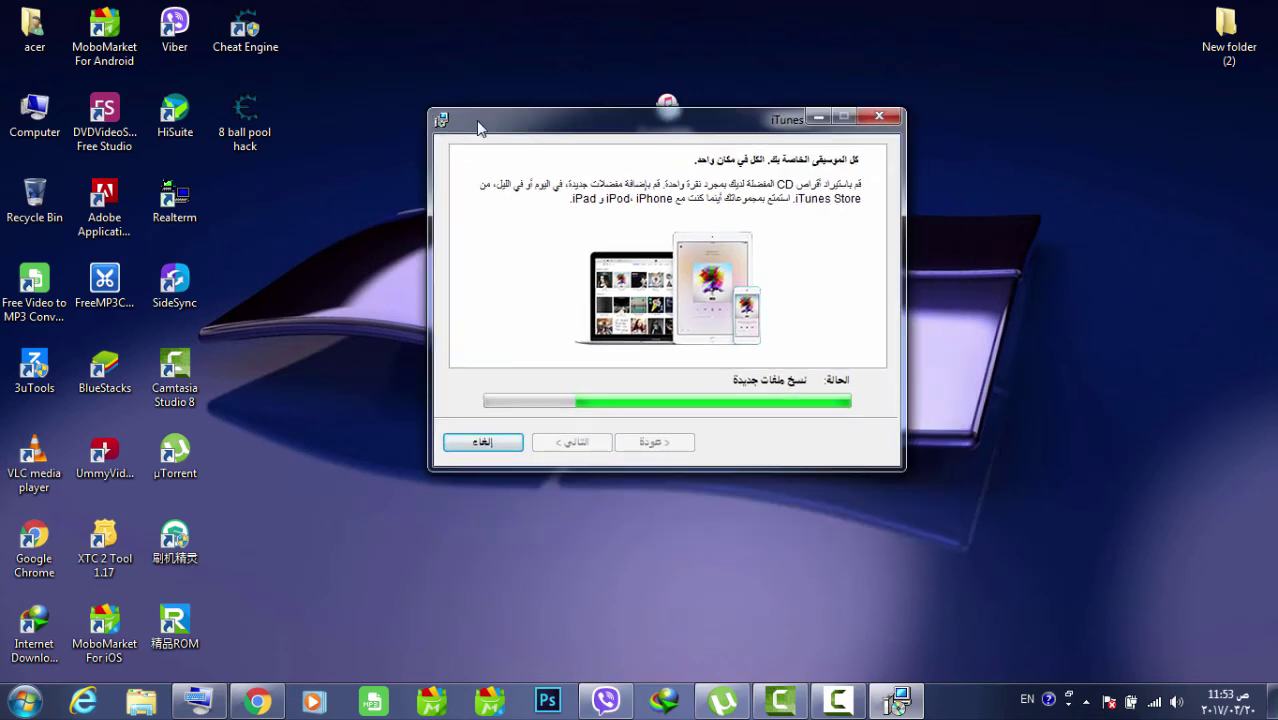
right_click(338, 15)
left_click(390, 68)
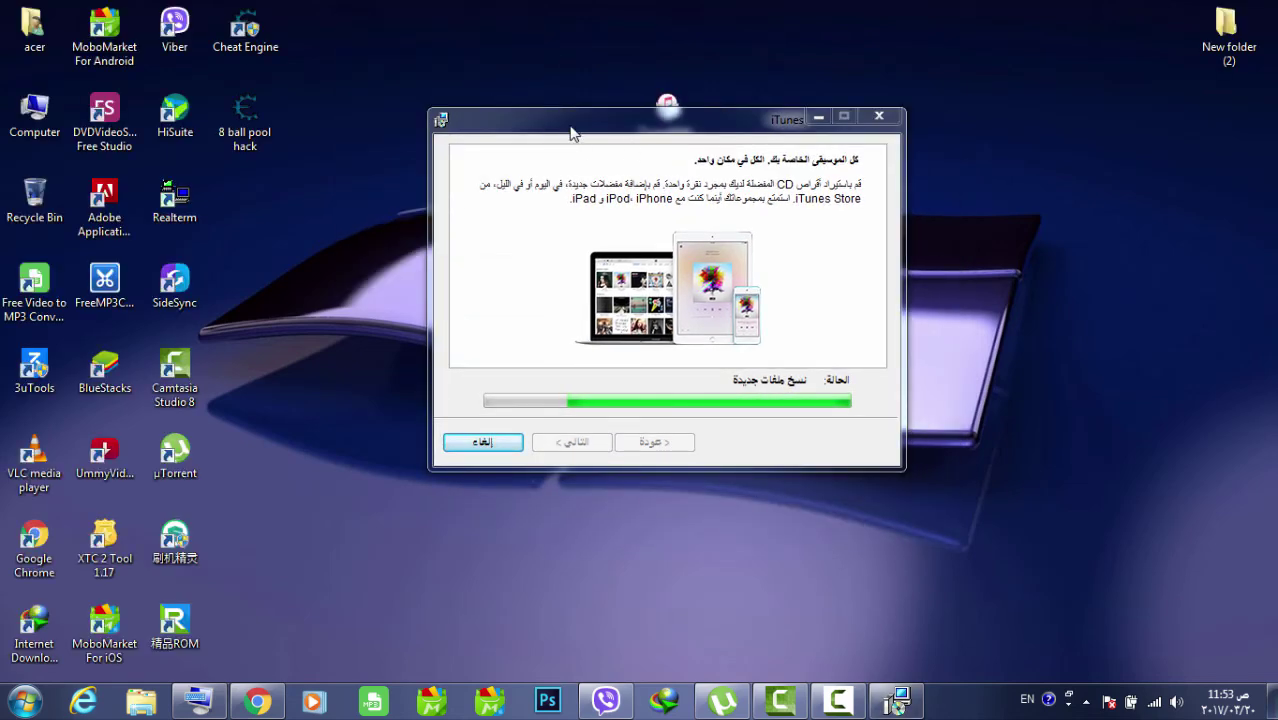
left_click_drag(572, 133, 662, 217)
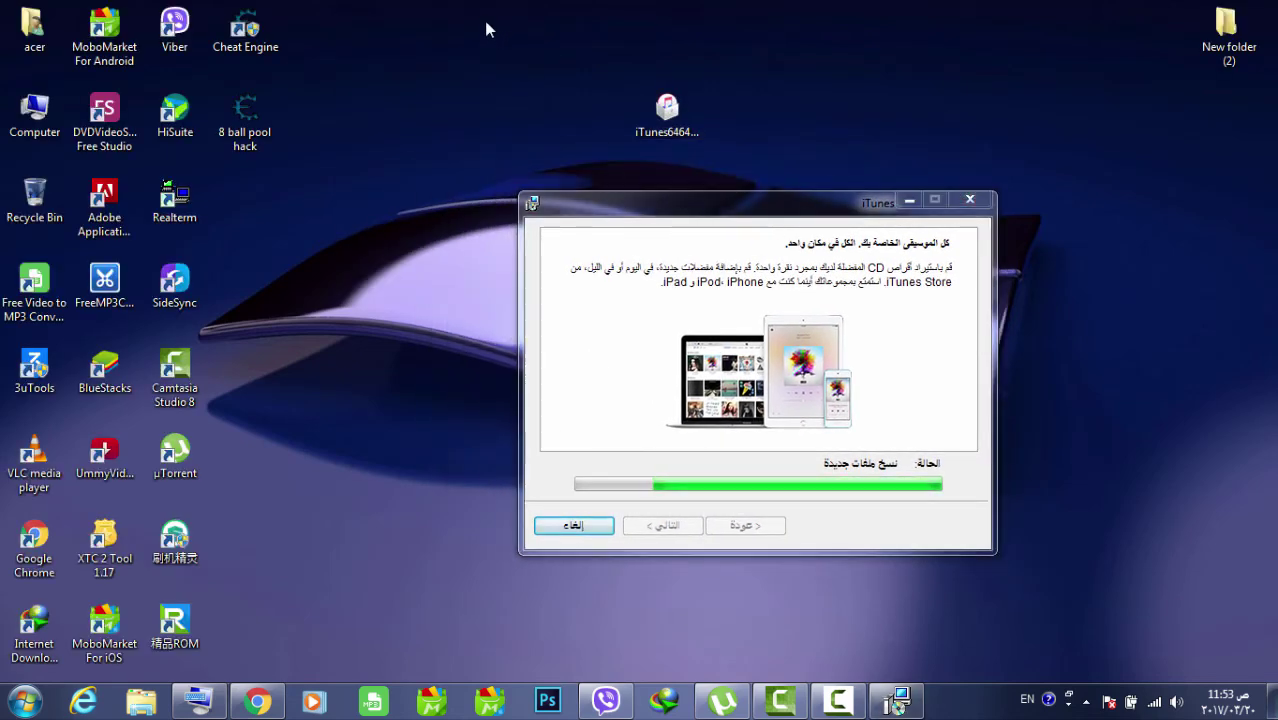
right_click(486, 23)
left_click(520, 77)
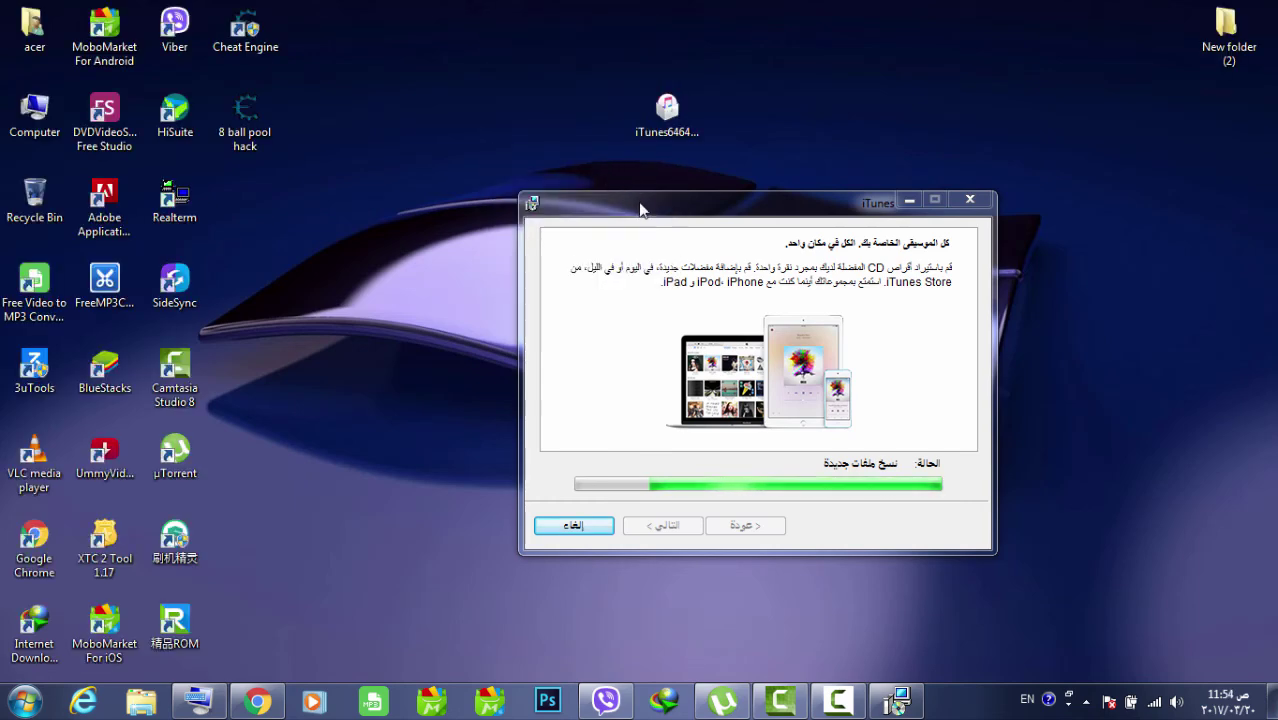
left_click_drag(640, 208, 613, 189)
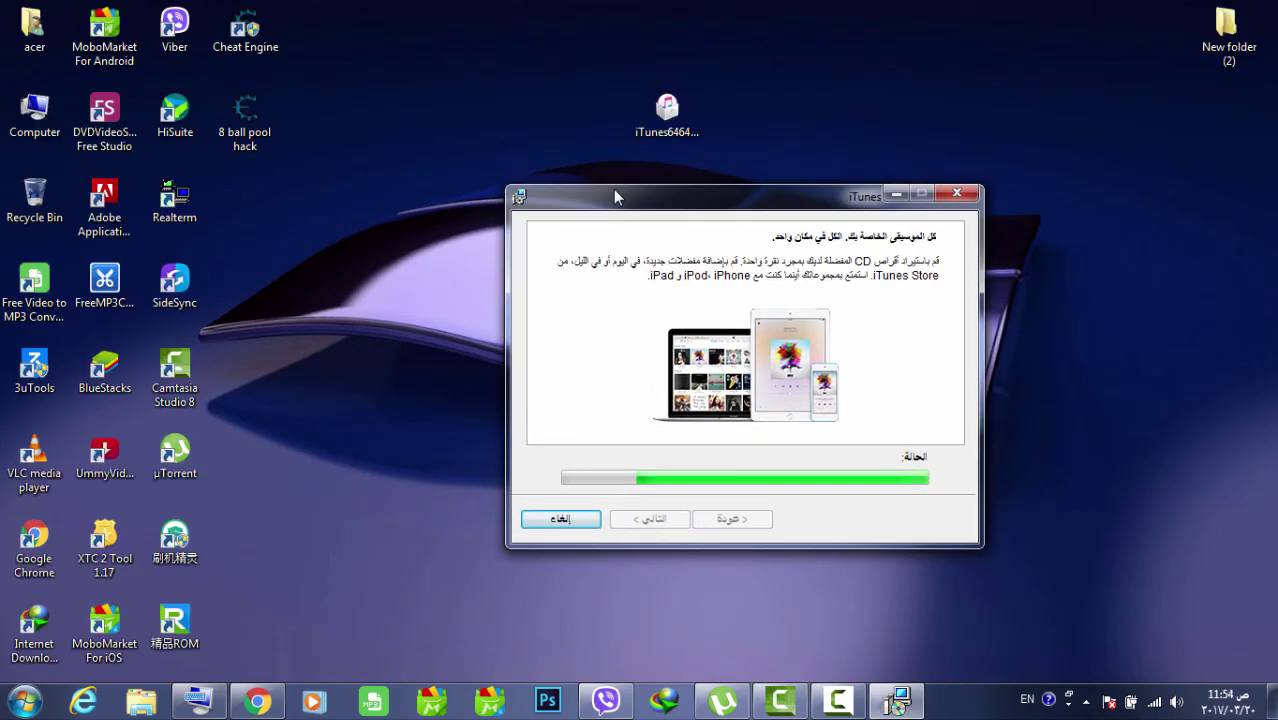
Move the iTunes6464Setup file clear of the installer window and finish the installation without launching iTunes
left_click_drag(664, 112, 525, 35)
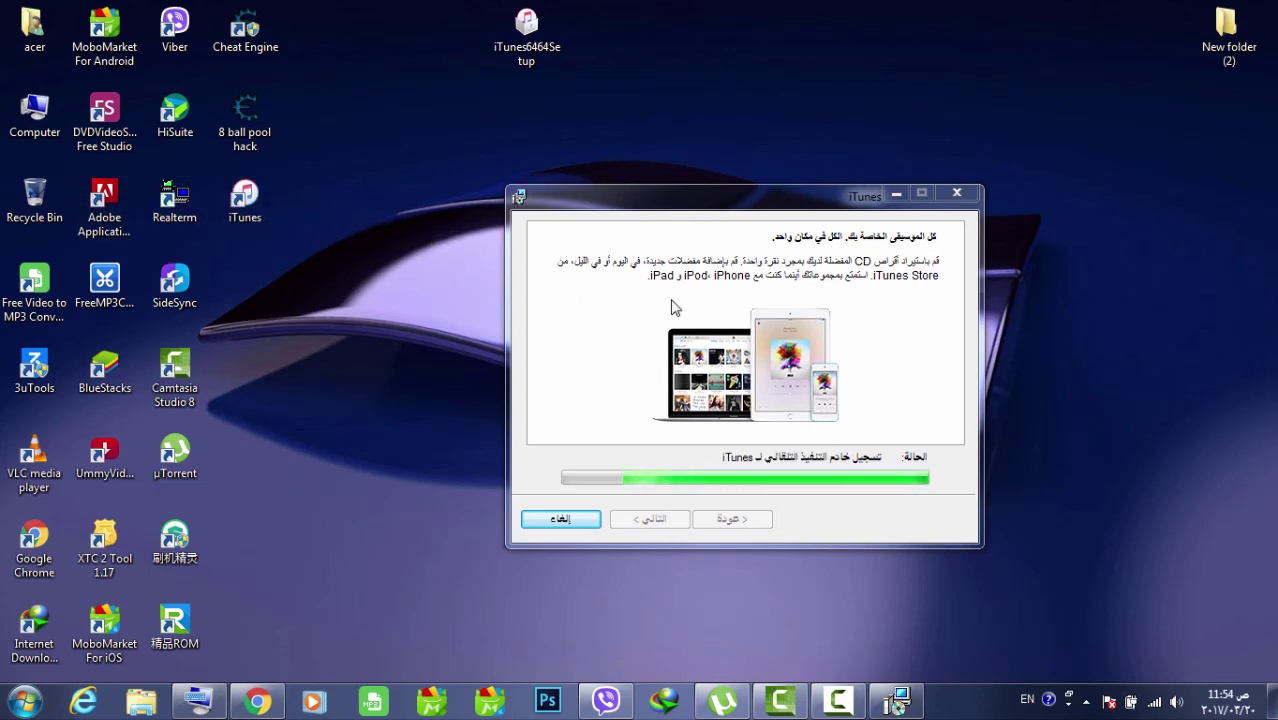
left_click_drag(720, 200, 734, 86)
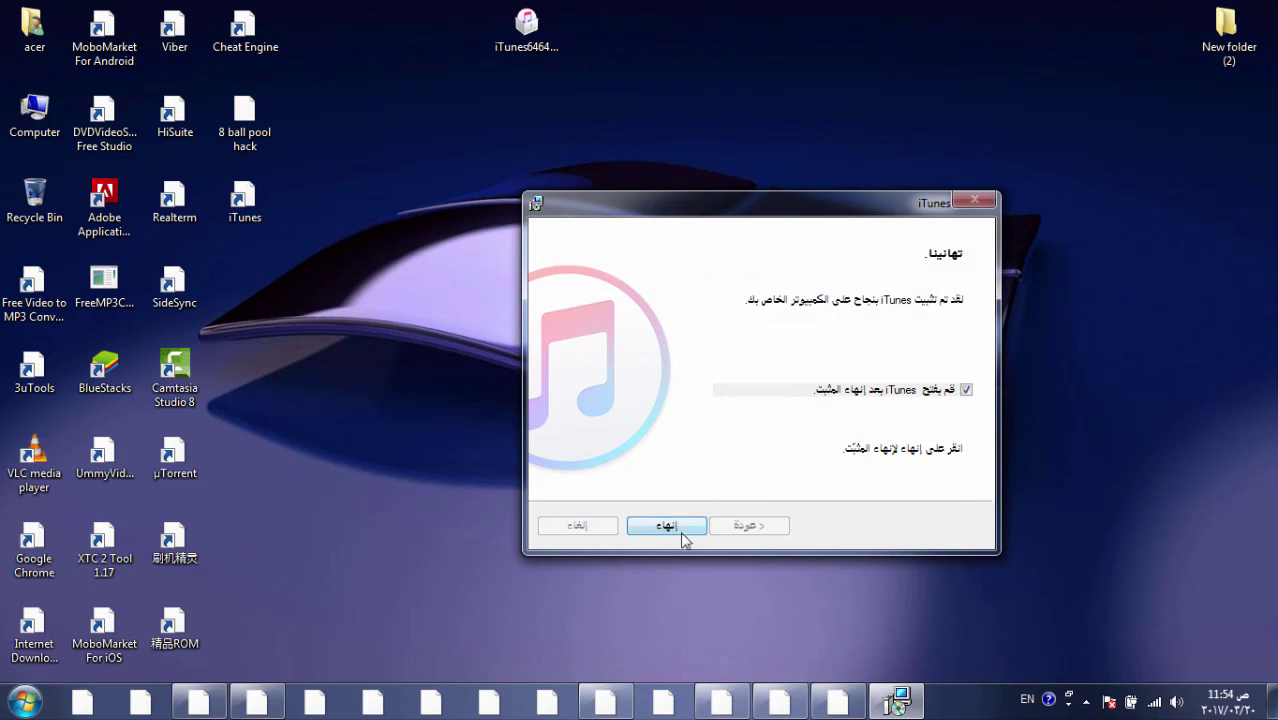
left_click(968, 391)
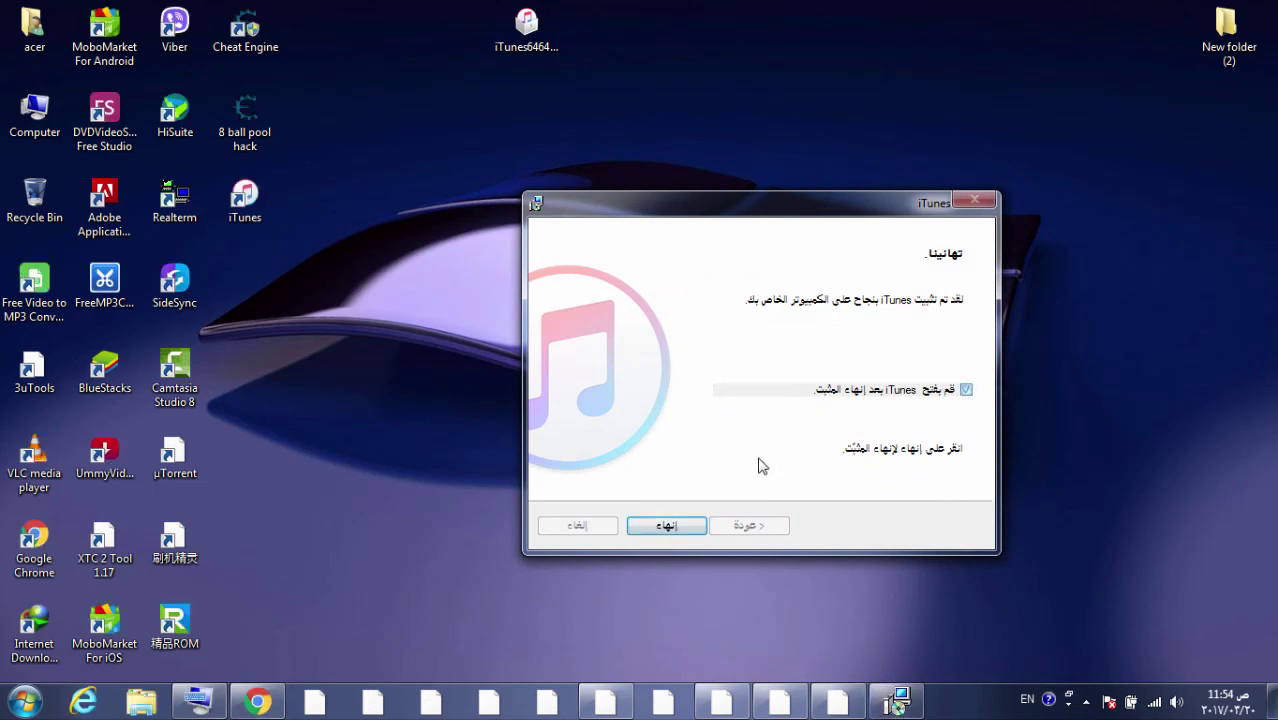
left_click(694, 523)
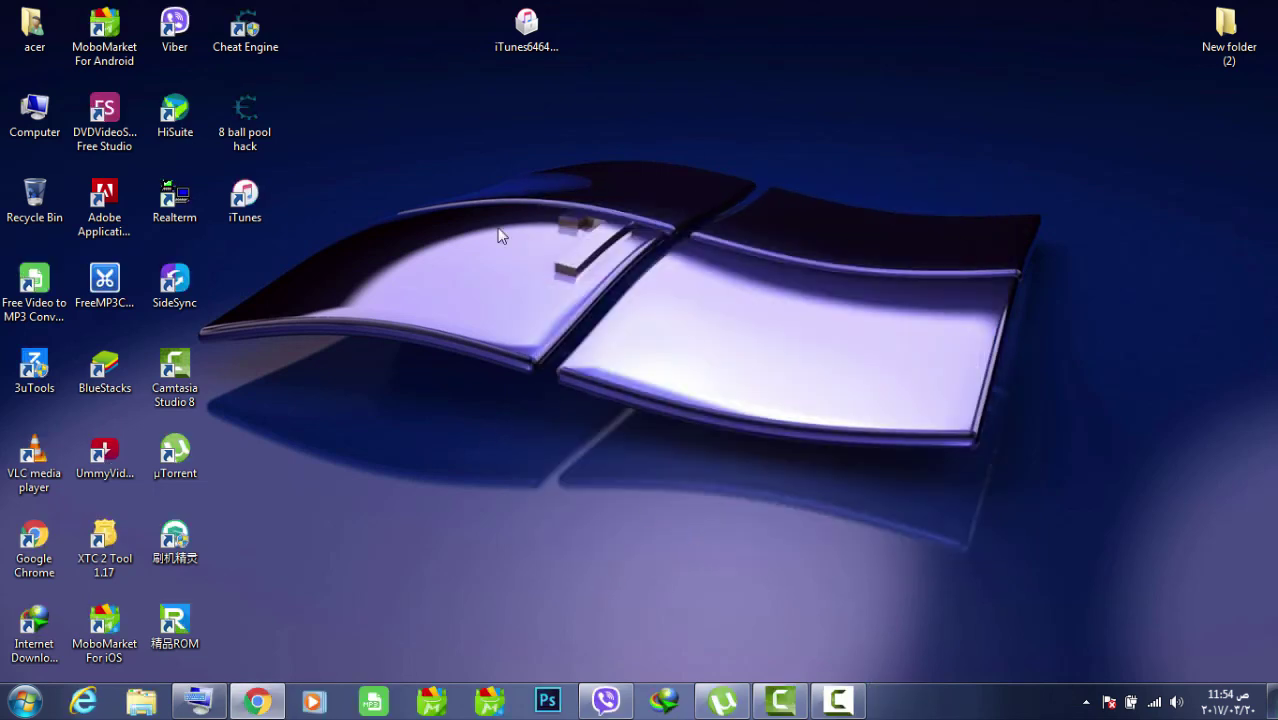